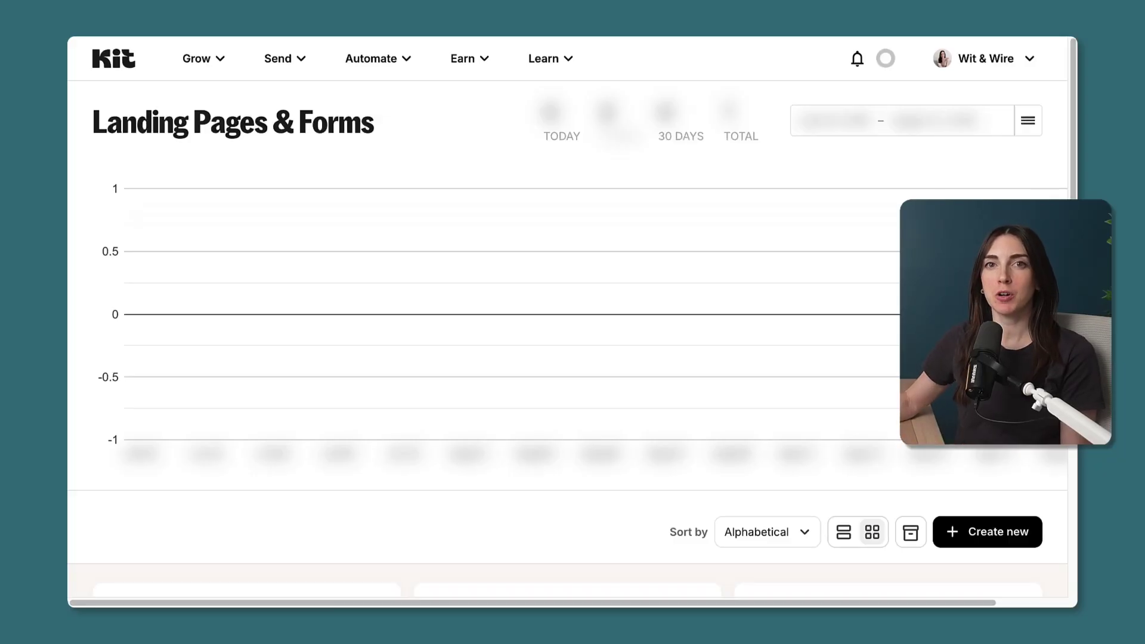
# - From Grow > Landing Pages & Forms, start creating a new form or landing page
pyautogui.click(224, 66)
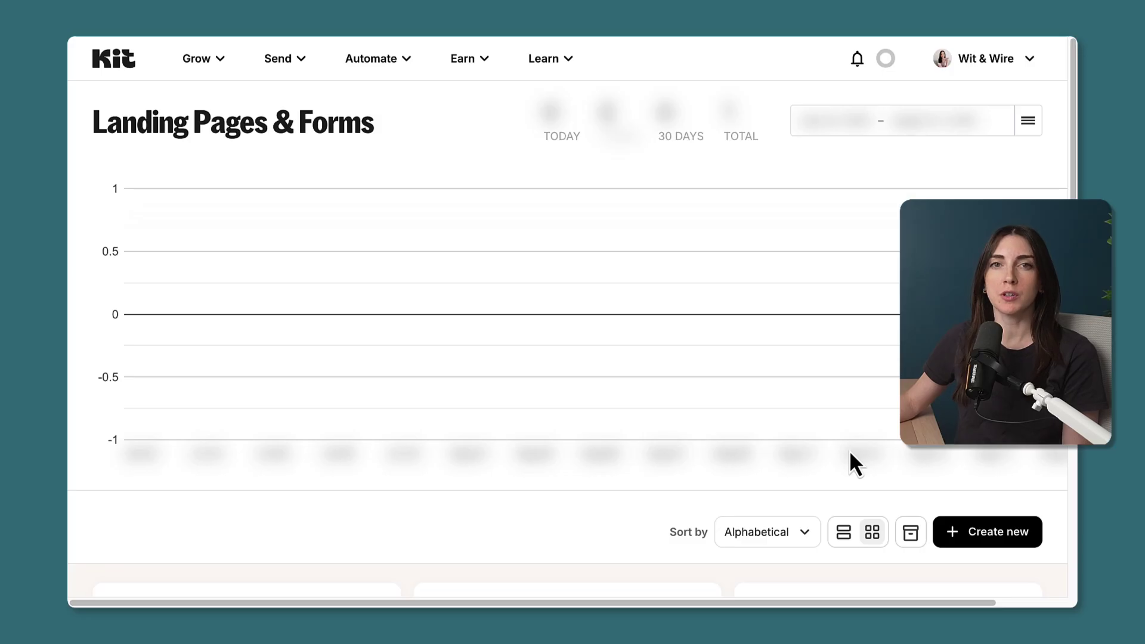
pyautogui.click(1008, 535)
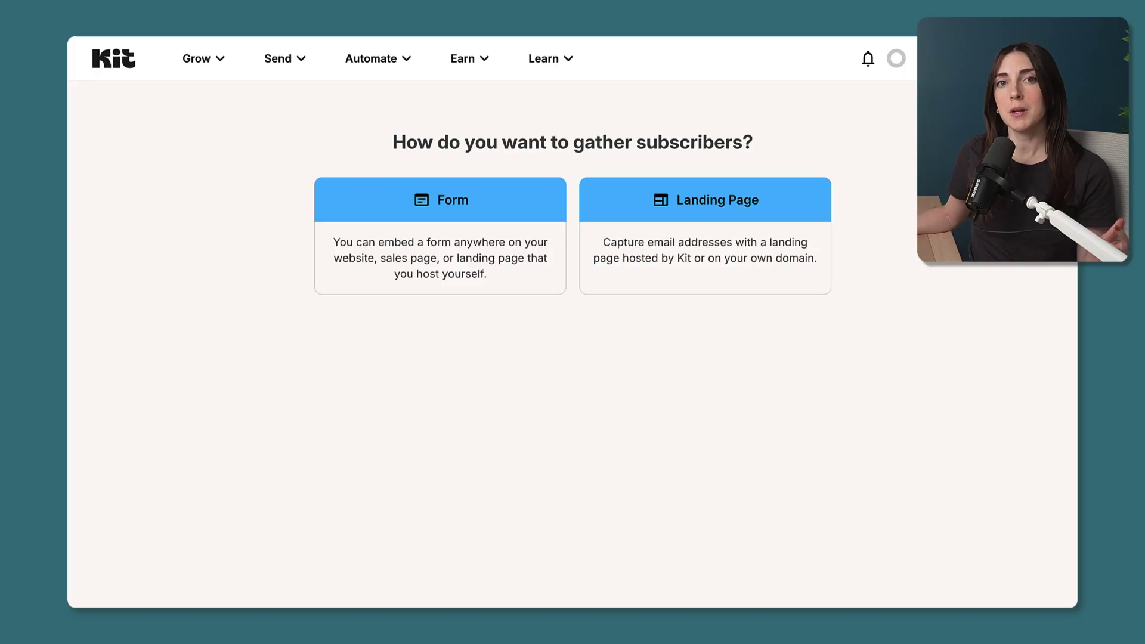
# - Choose to build a landing page and filter the templates to Favorites
pyautogui.click(779, 281)
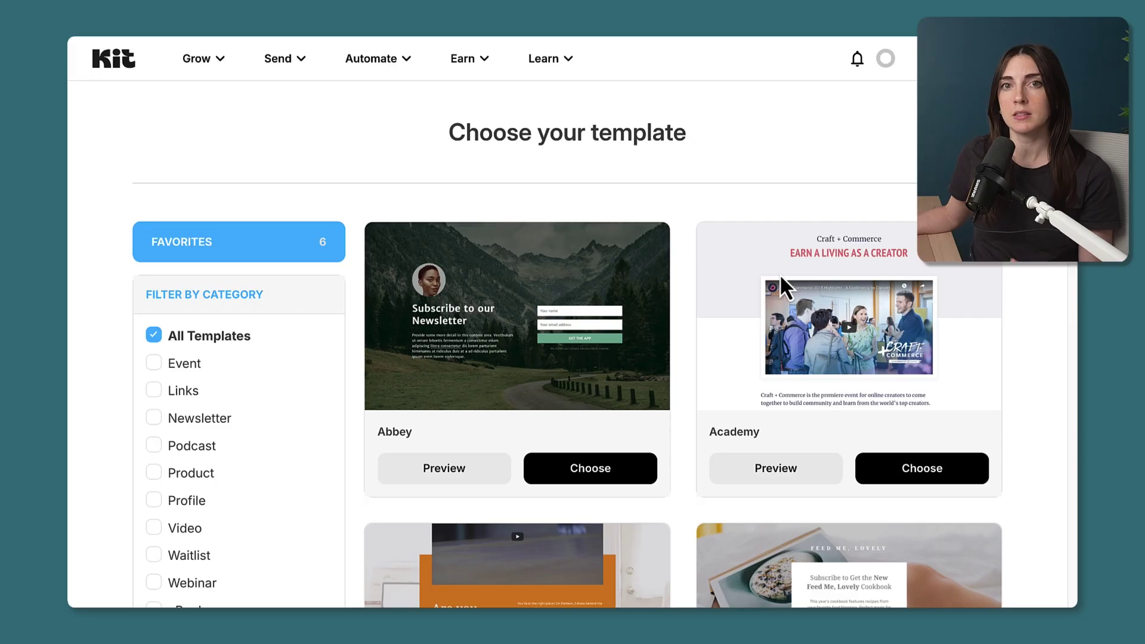
pyautogui.click(324, 248)
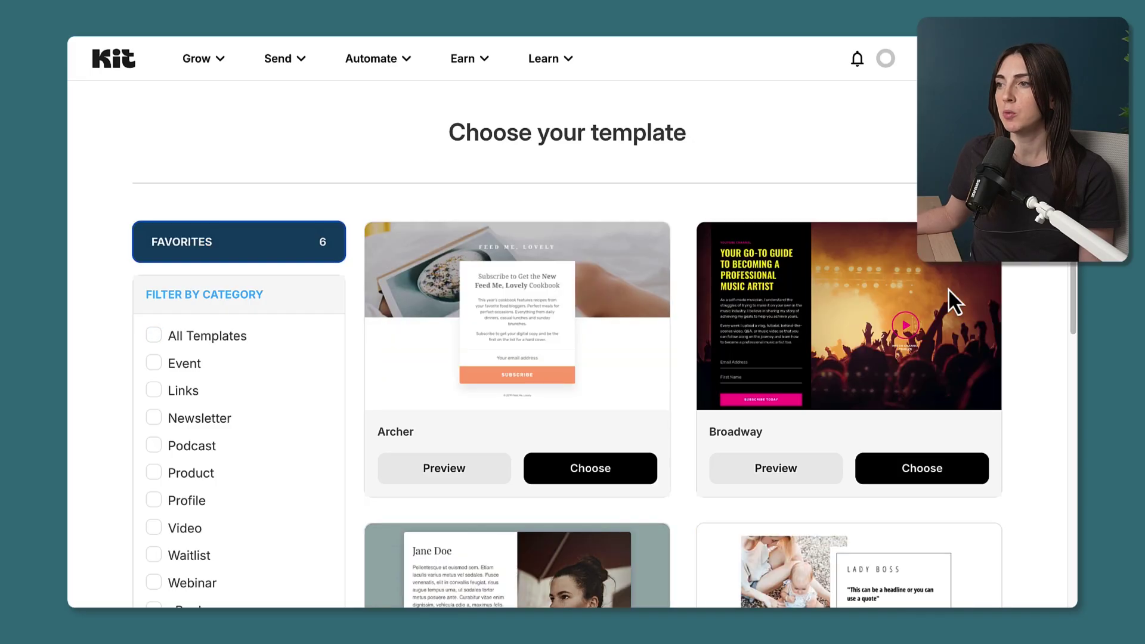
pyautogui.scroll(-2, 1025, 299)
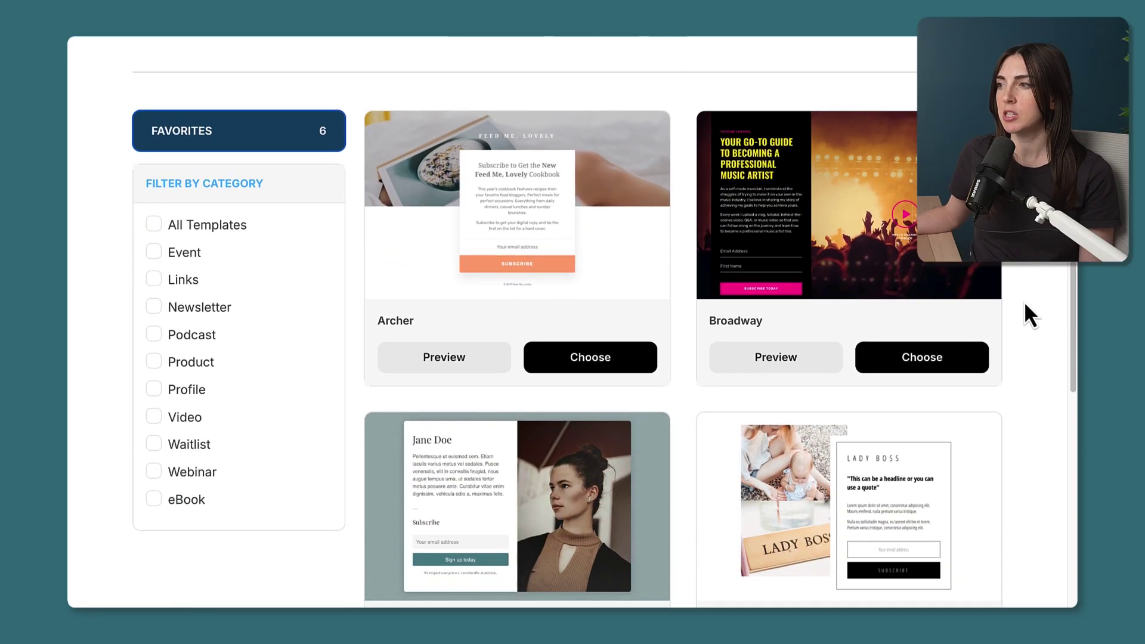
pyautogui.scroll(-1, 1025, 302)
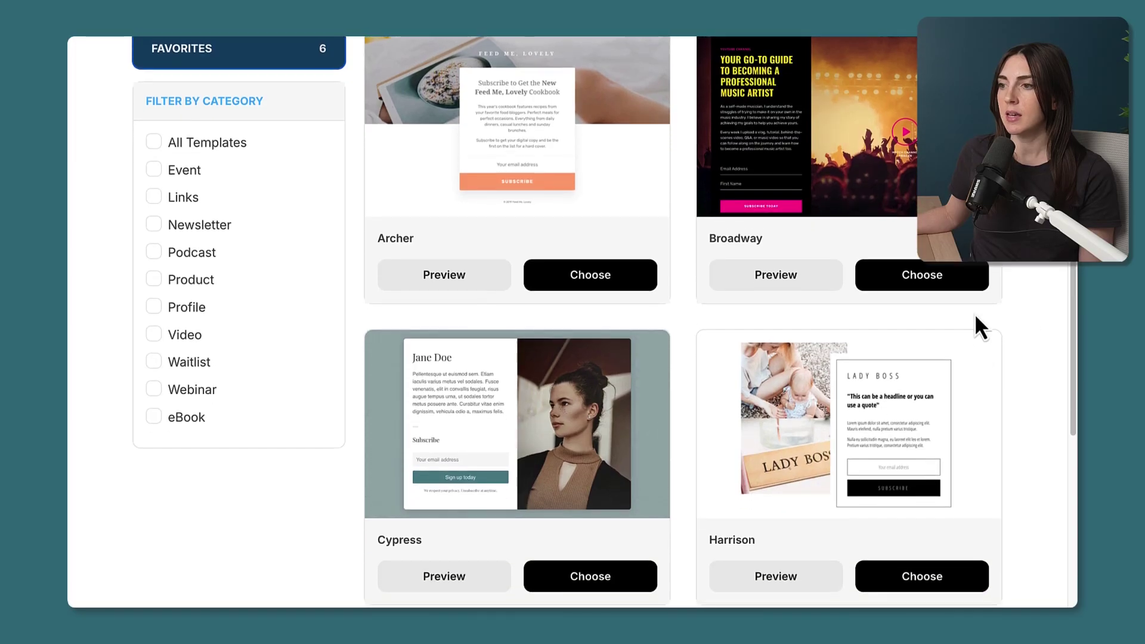
# - Preview the Cypress template, then go back to the template gallery
pyautogui.click(442, 588)
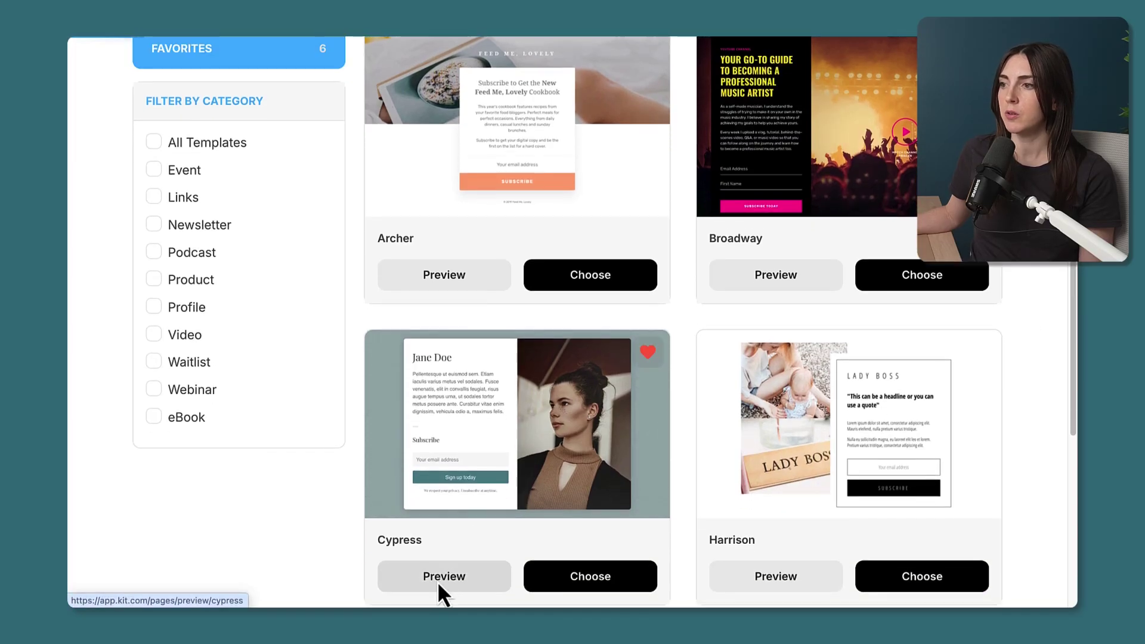
pyautogui.click(438, 580)
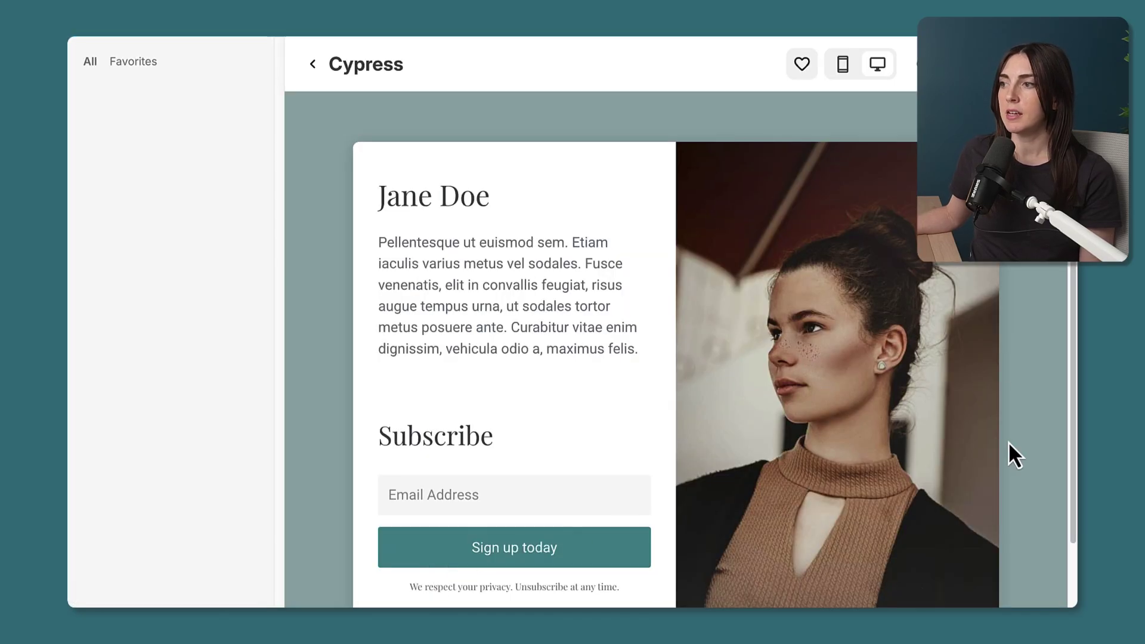
pyautogui.scroll(-1, 1010, 442)
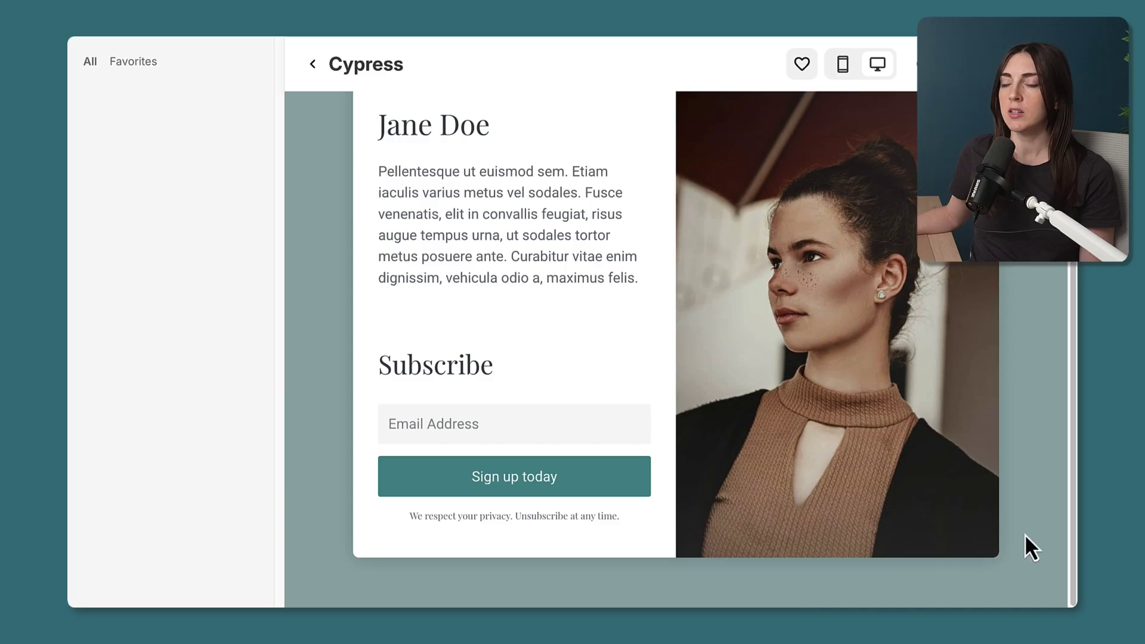
pyautogui.scroll(1, 1023, 531)
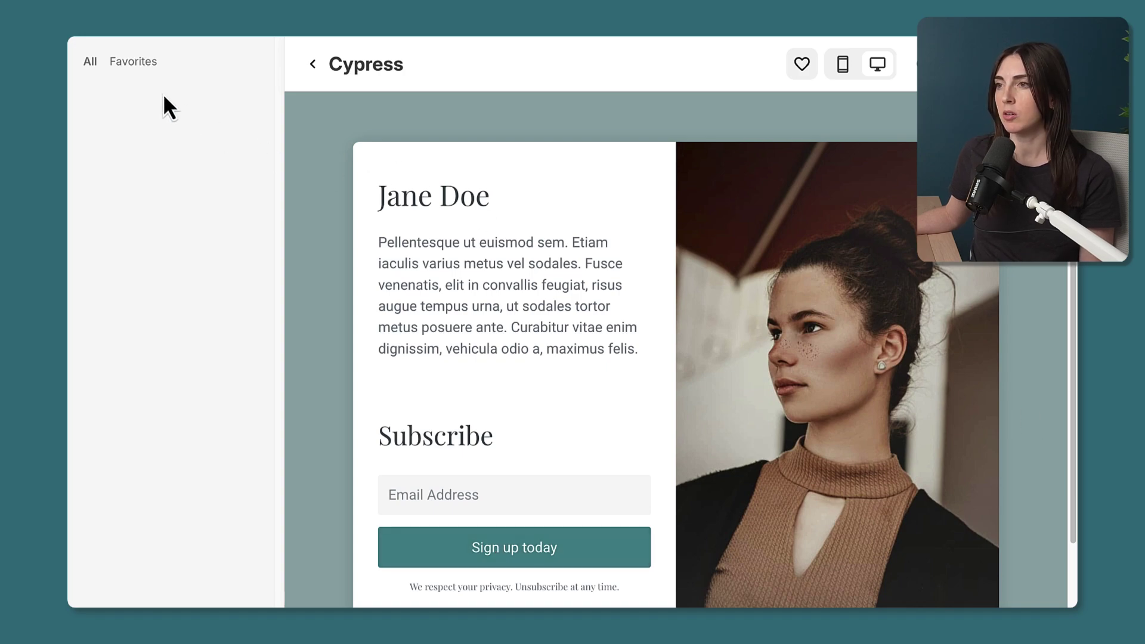
pyautogui.click(313, 64)
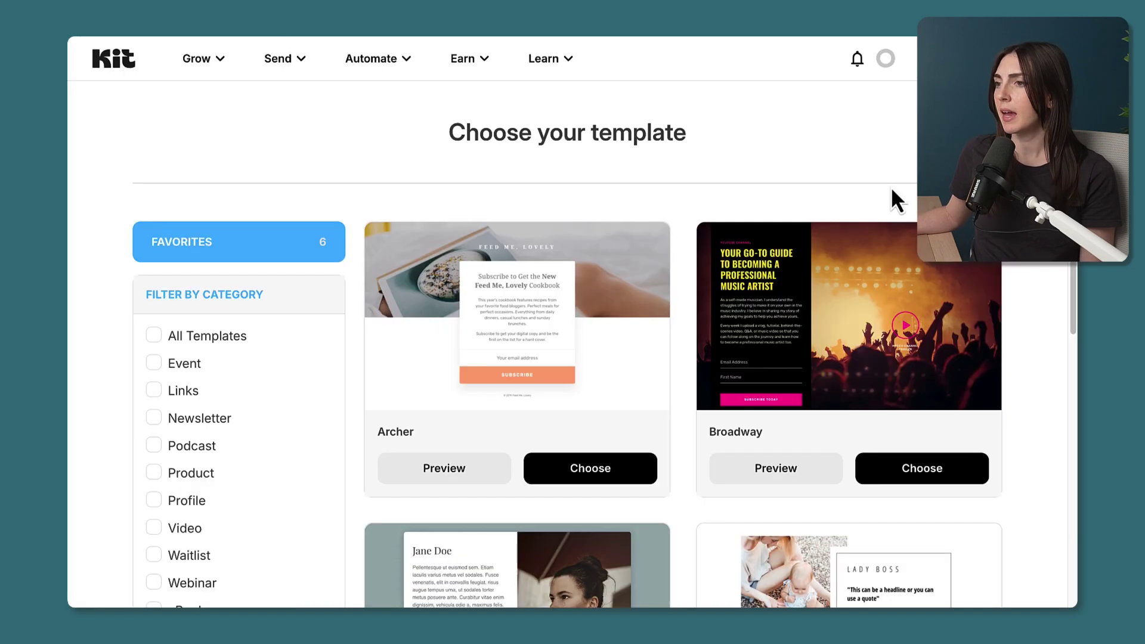
pyautogui.click(205, 341)
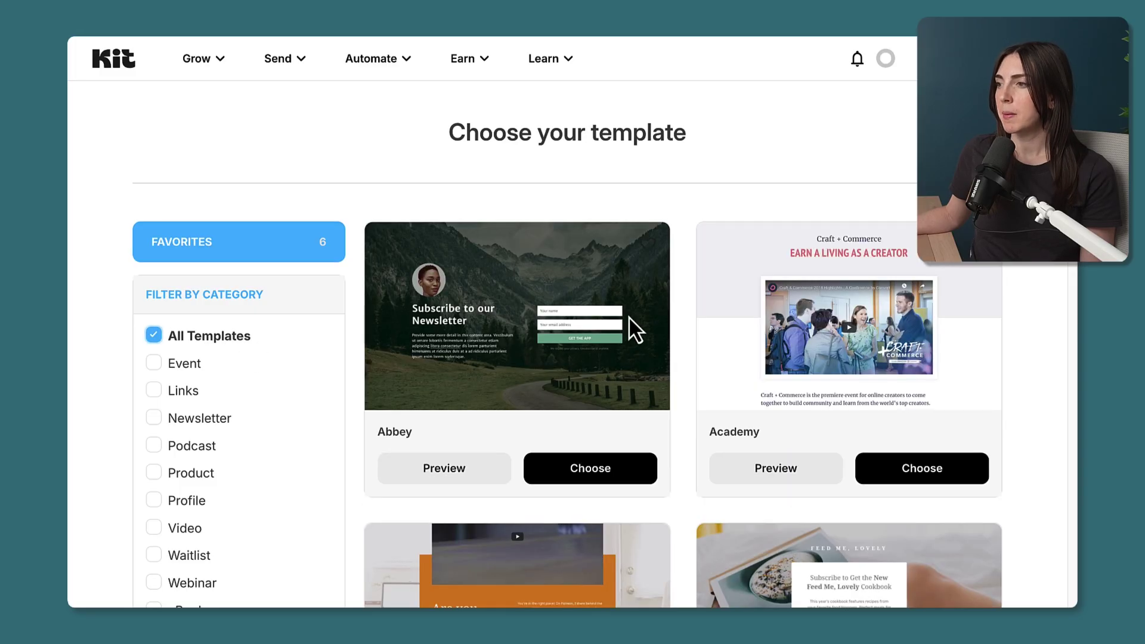
pyautogui.click(782, 479)
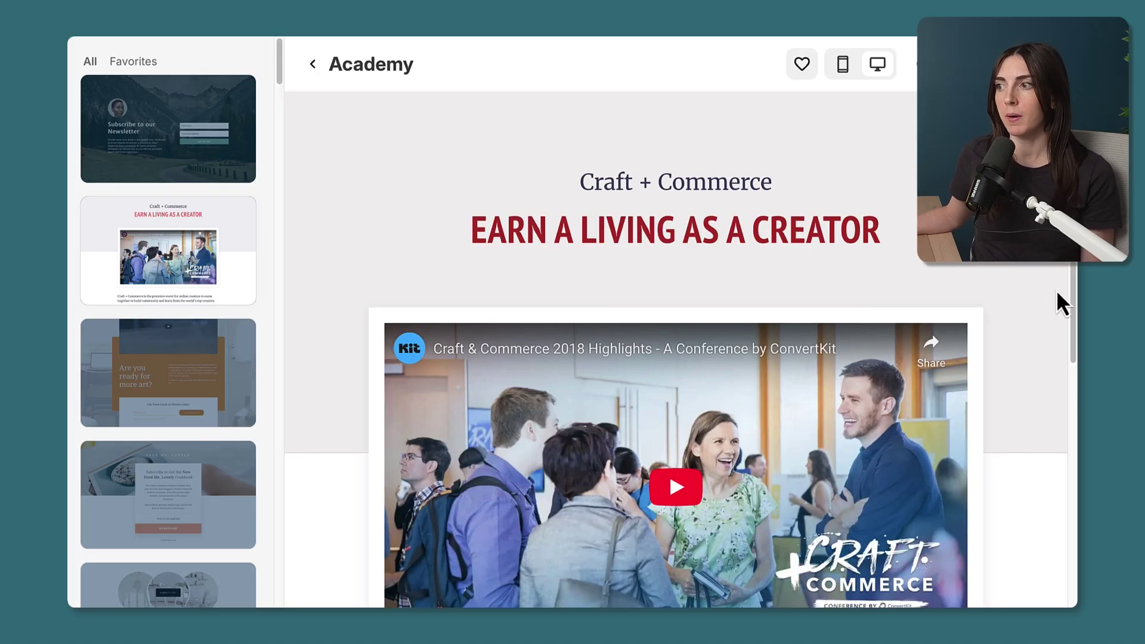
pyautogui.scroll(-5, 1032, 300)
pyautogui.scroll(-2, 1031, 298)
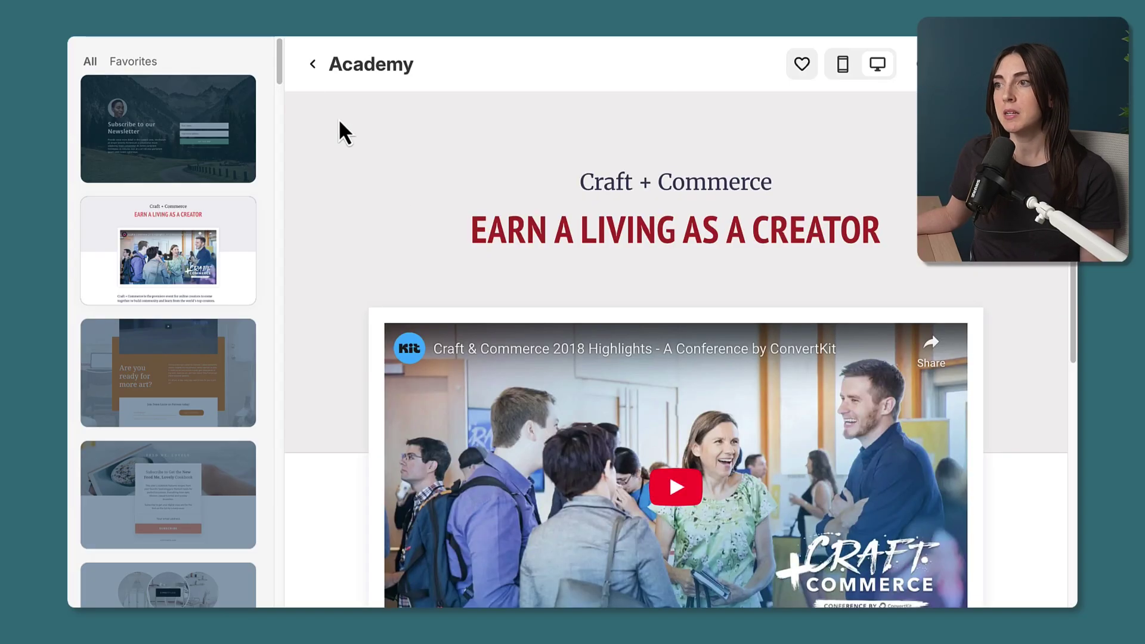
pyautogui.click(312, 66)
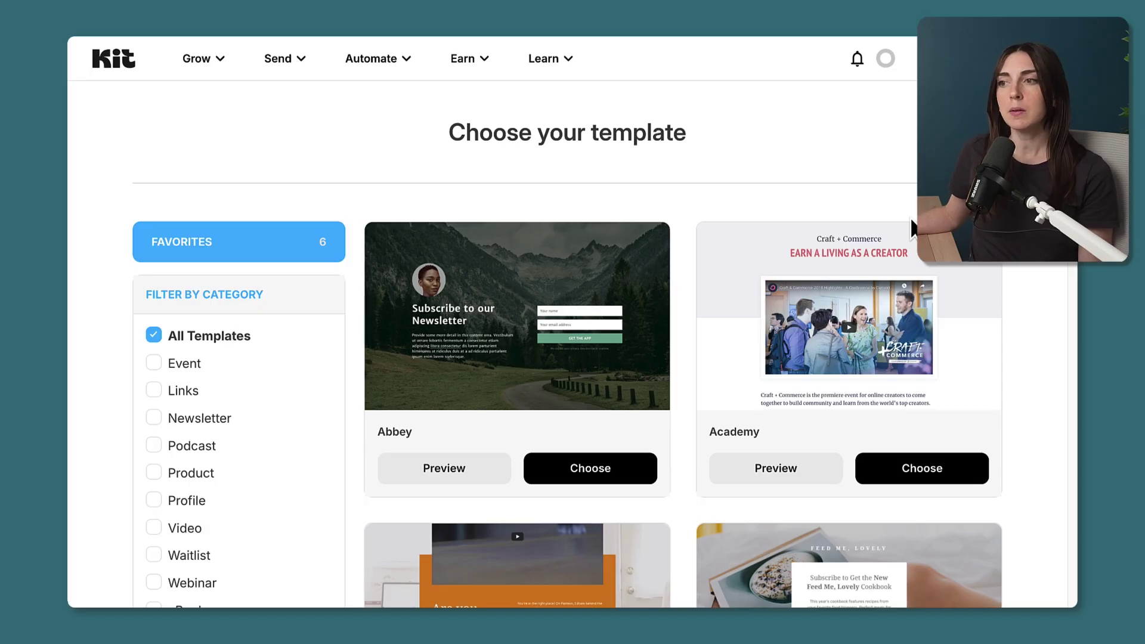
pyautogui.click(199, 250)
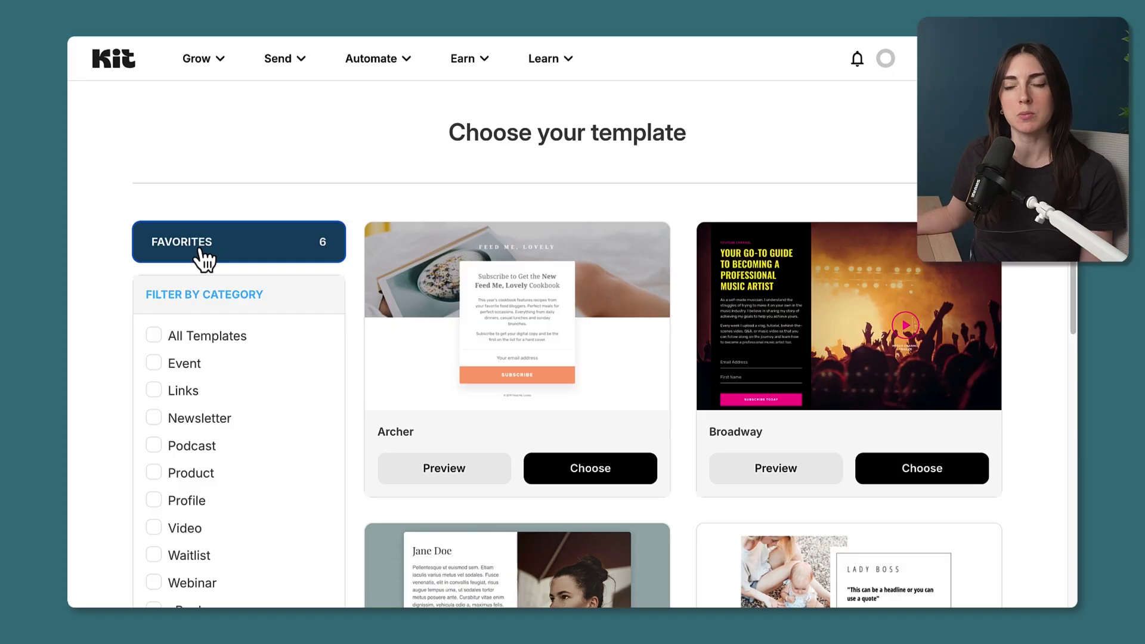
pyautogui.scroll(-5, 919, 364)
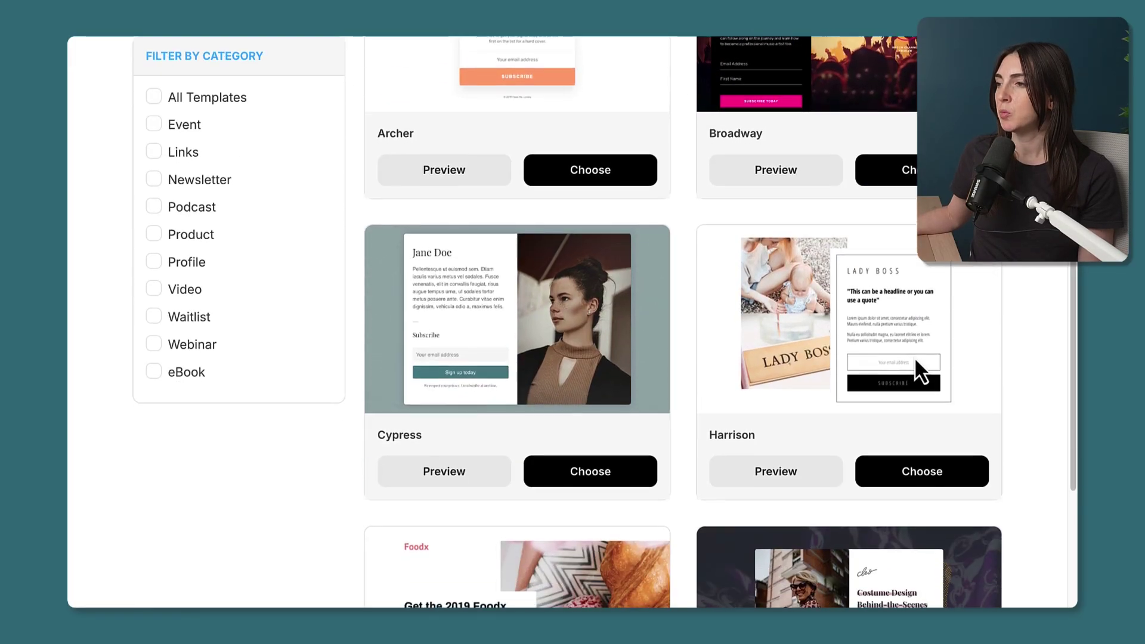
pyautogui.scroll(-1, 874, 344)
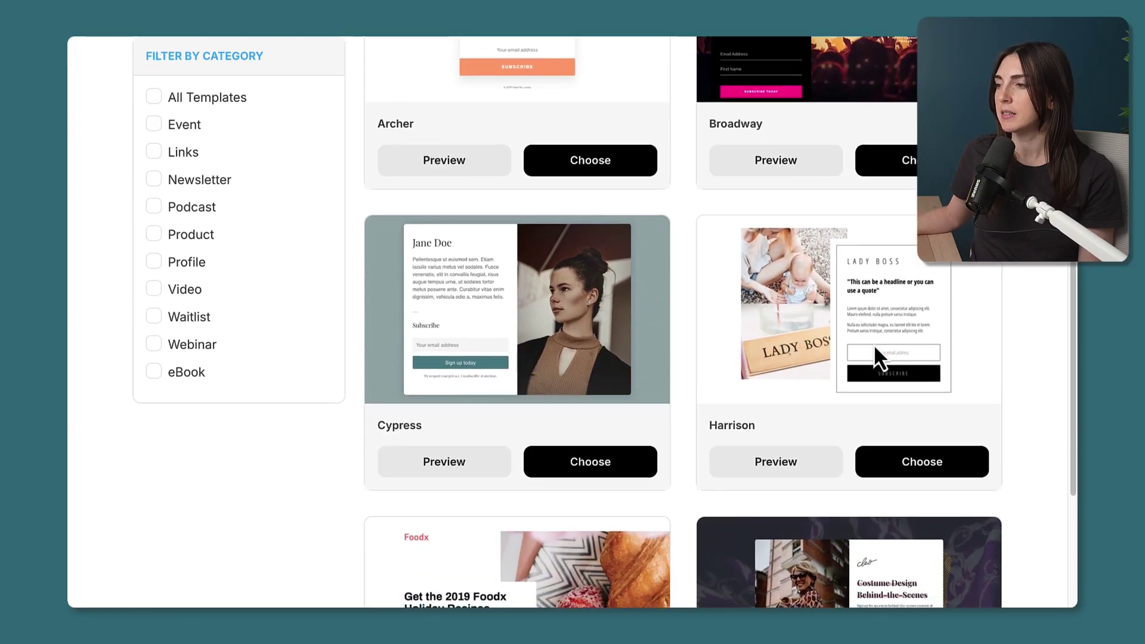
pyautogui.scroll(-4, 875, 348)
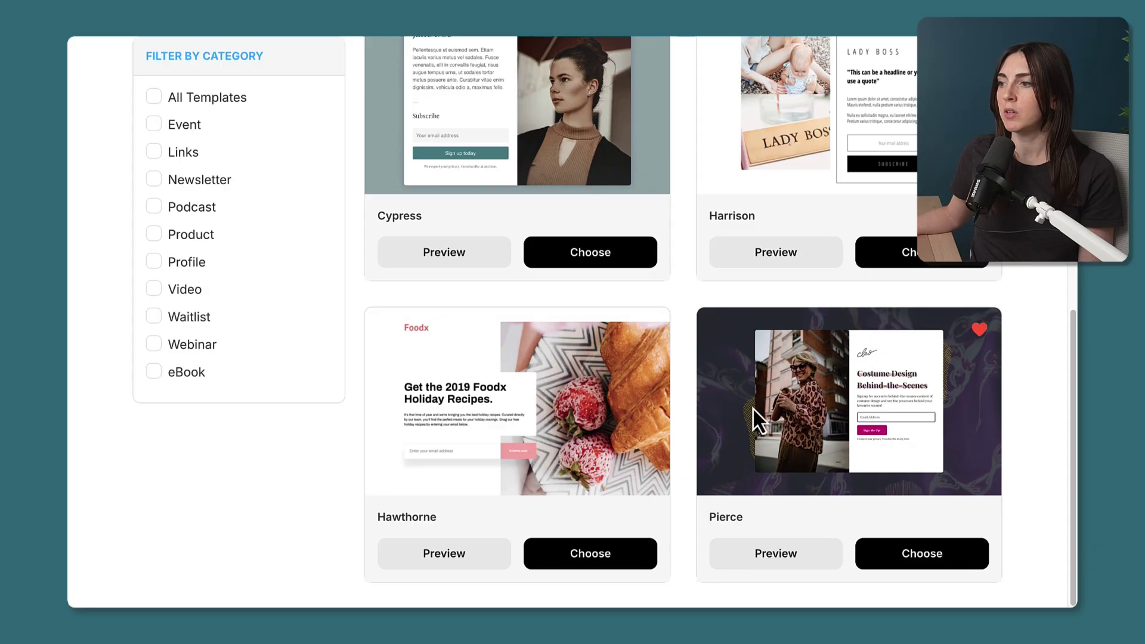
pyautogui.scroll(4, 753, 224)
pyautogui.scroll(5, 793, 212)
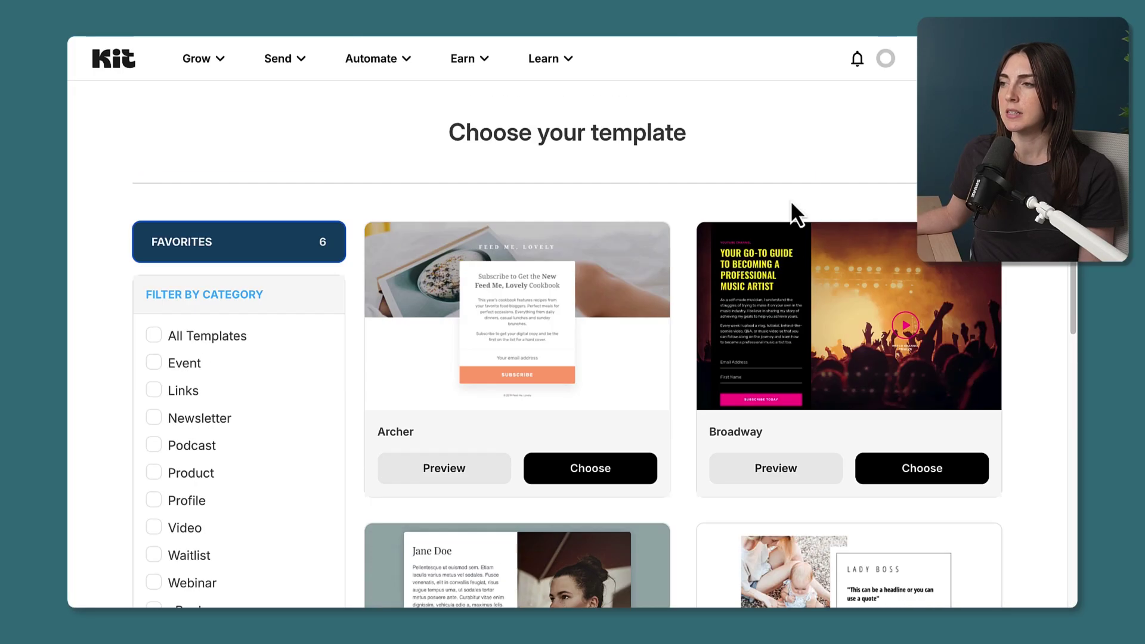
pyautogui.scroll(-6, 1029, 333)
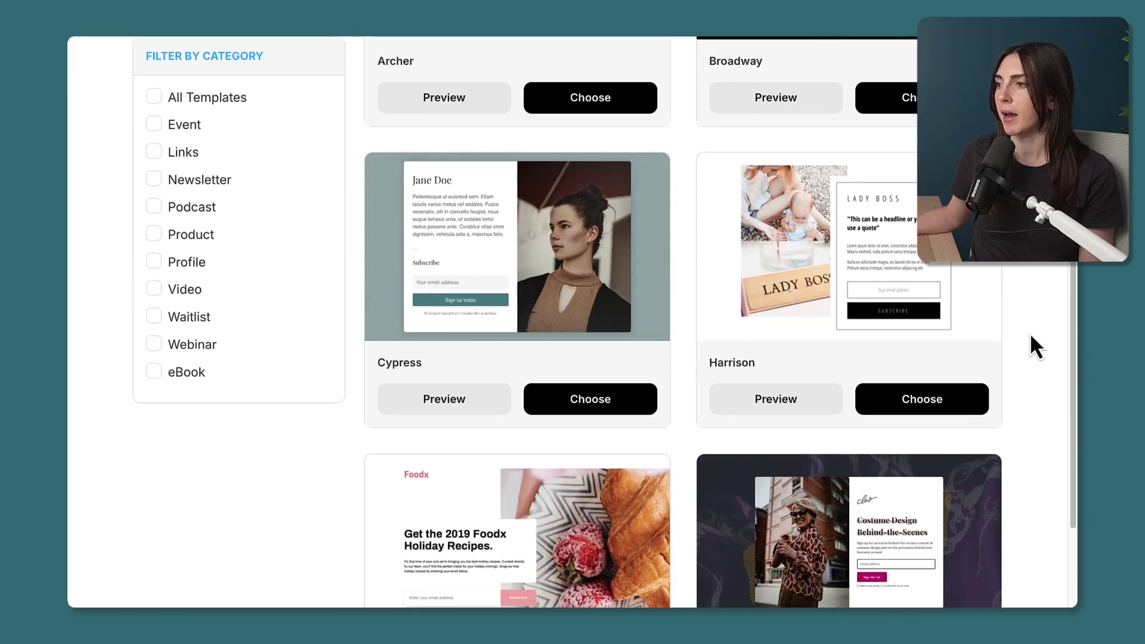
# - Build a page from the Harrison template and title it 'Lead Magnet - Email Marketing Toolkit'
pyautogui.click(952, 407)
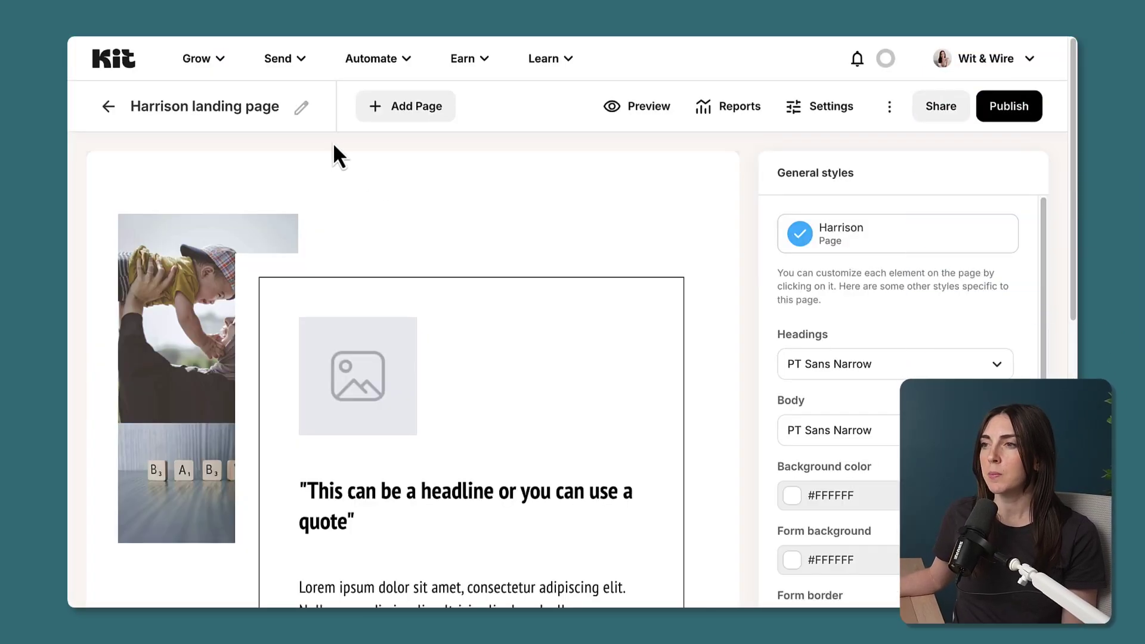
pyautogui.click(301, 107)
pyautogui.tripleClick(215, 107)
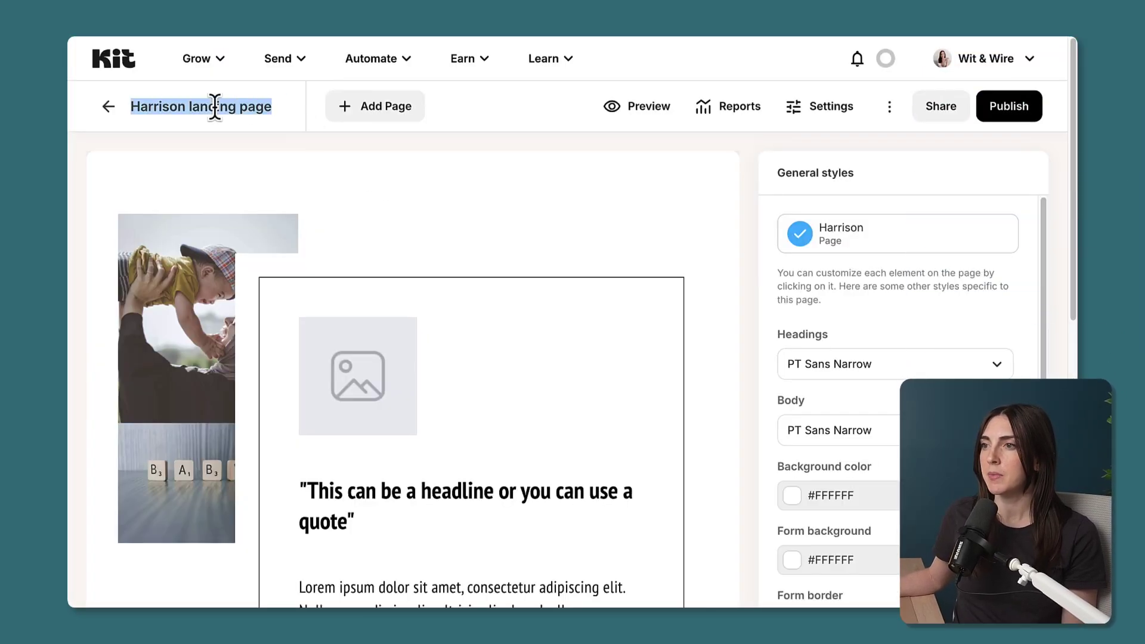
pyautogui.write('Lead Magnet -')
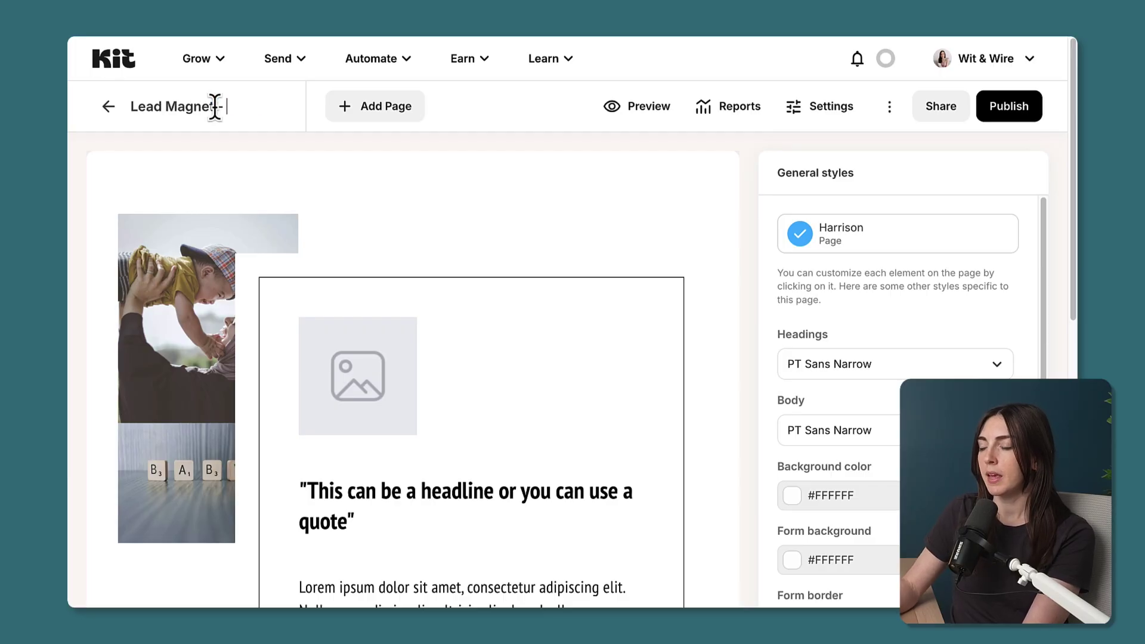
pyautogui.write(' Email ma')
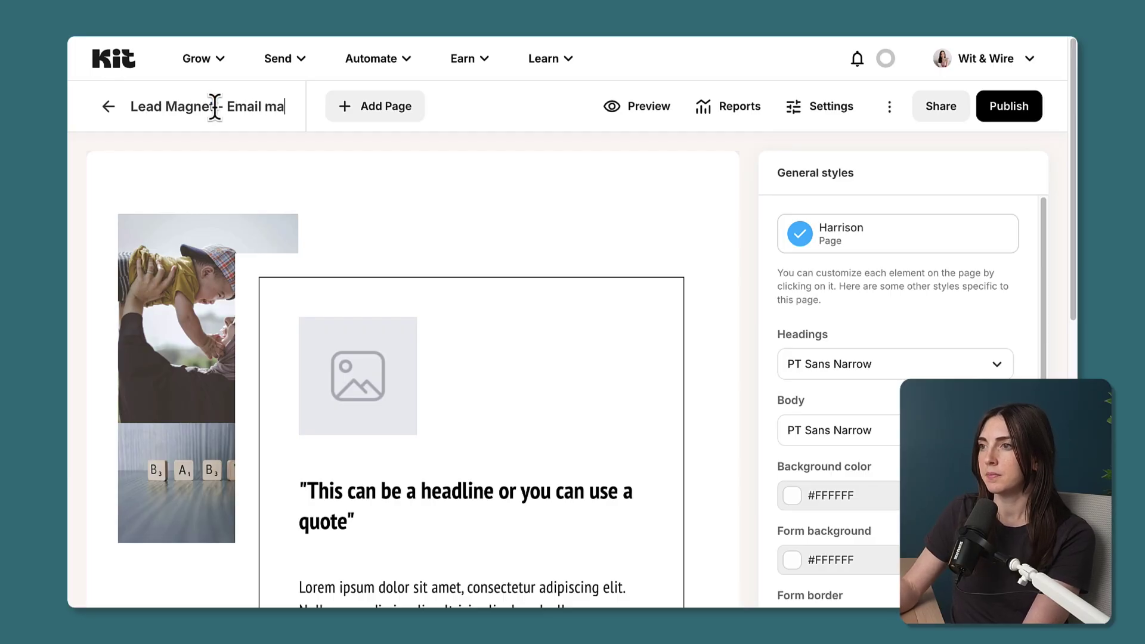
pyautogui.write('Marketing Toolkit')
pyautogui.press('Return')
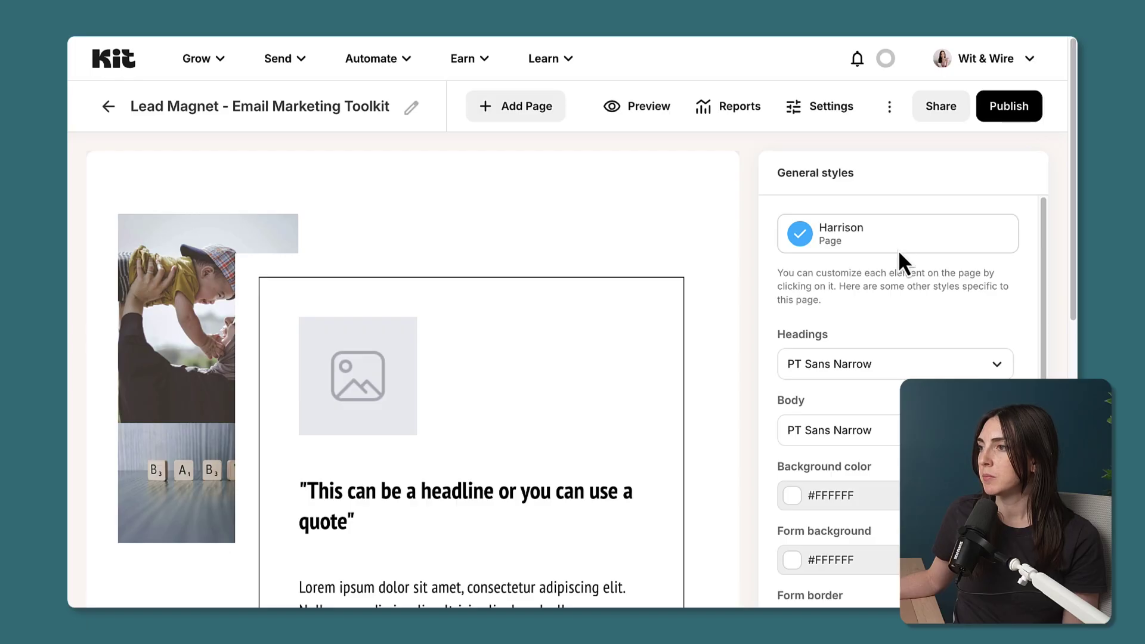
# - Set both the heading and body fonts to Roboto
pyautogui.scroll(-3, 911, 324)
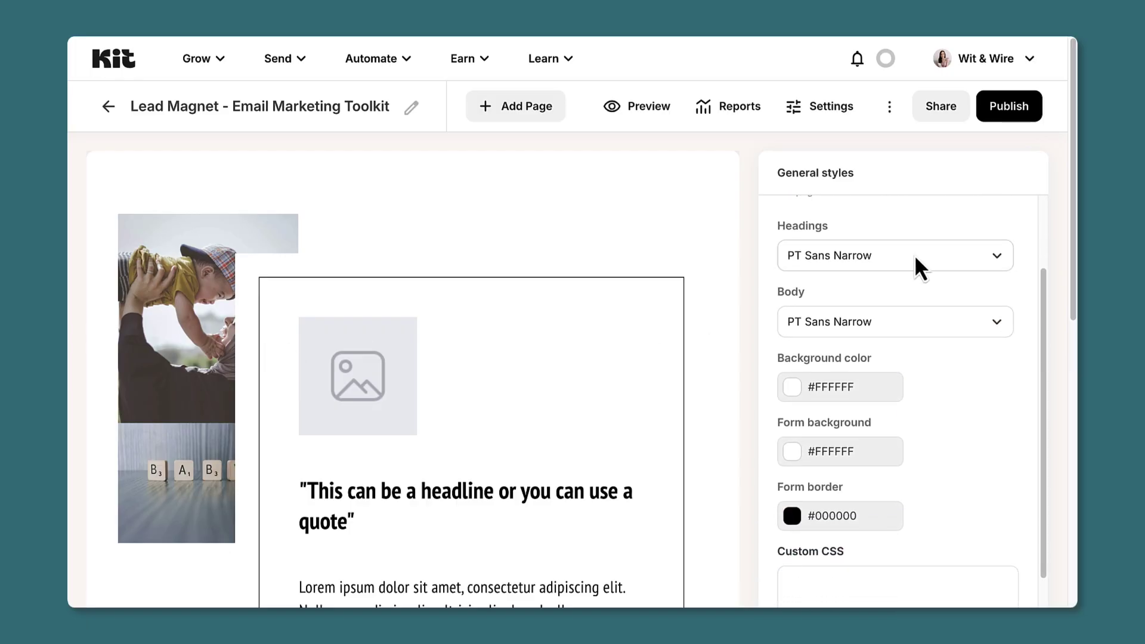
pyautogui.click(914, 254)
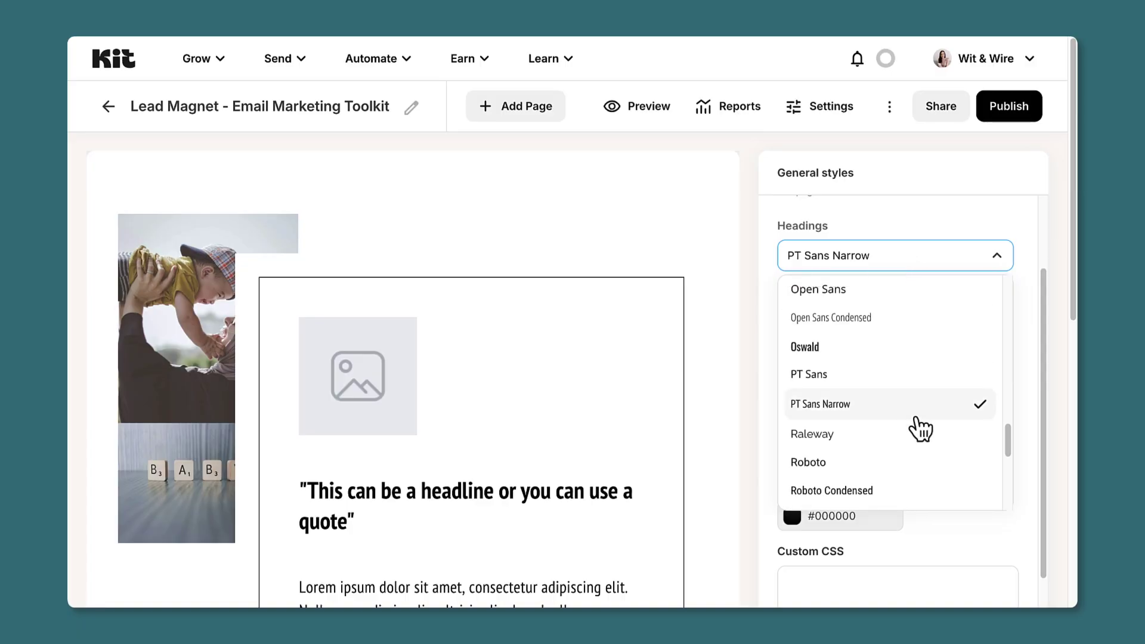
pyautogui.scroll(-3, 912, 469)
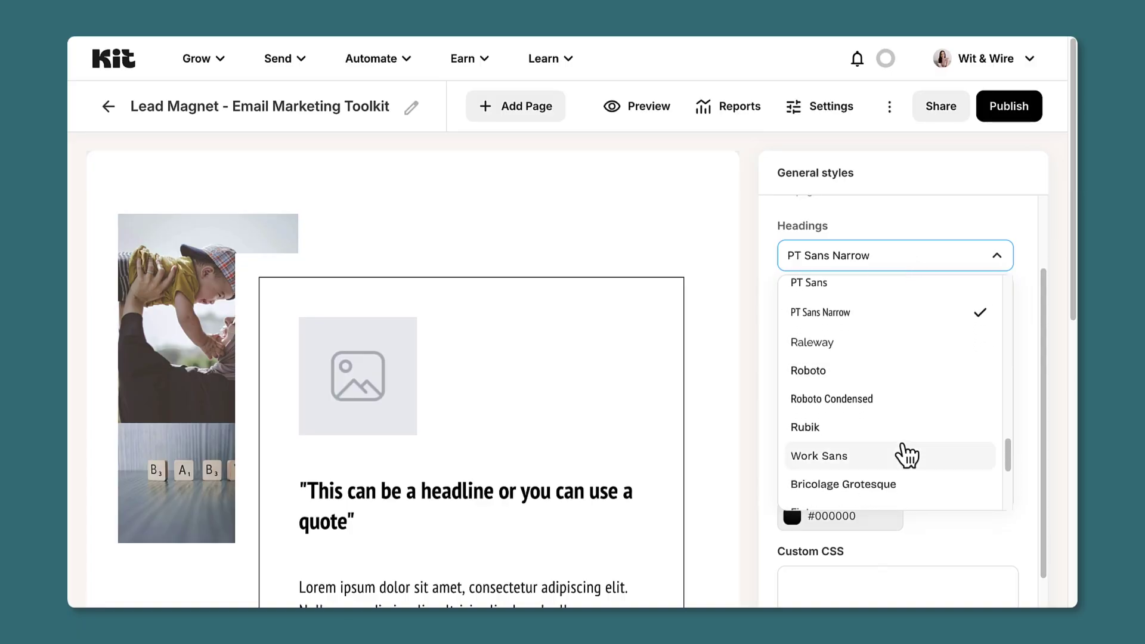
pyautogui.click(883, 374)
pyautogui.click(910, 329)
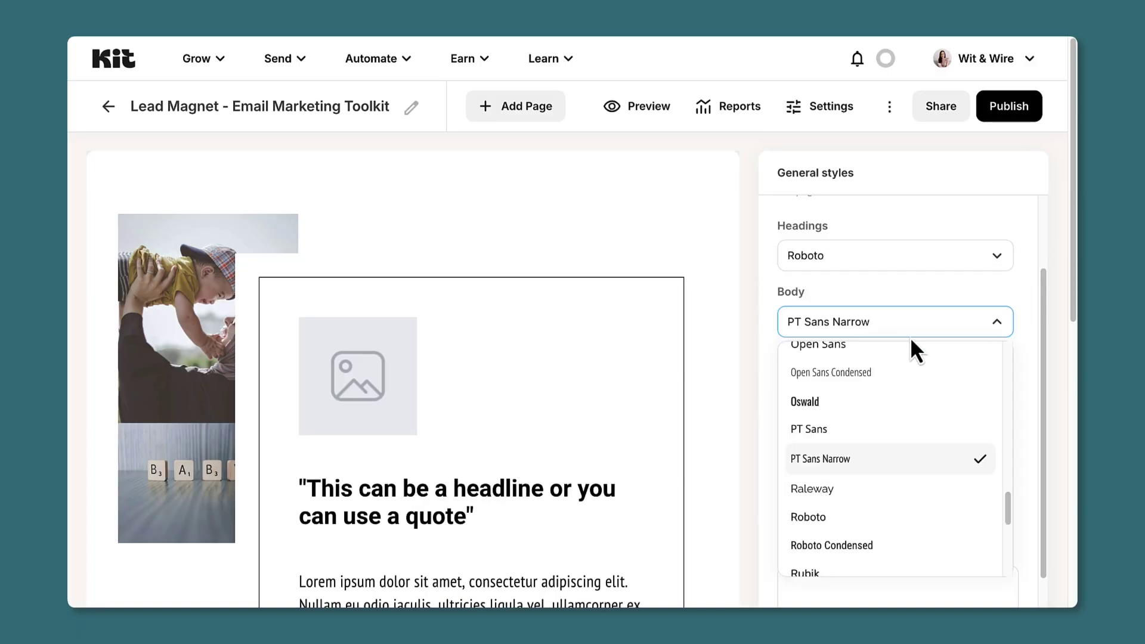
pyautogui.scroll(-3, 938, 409)
pyautogui.click(934, 399)
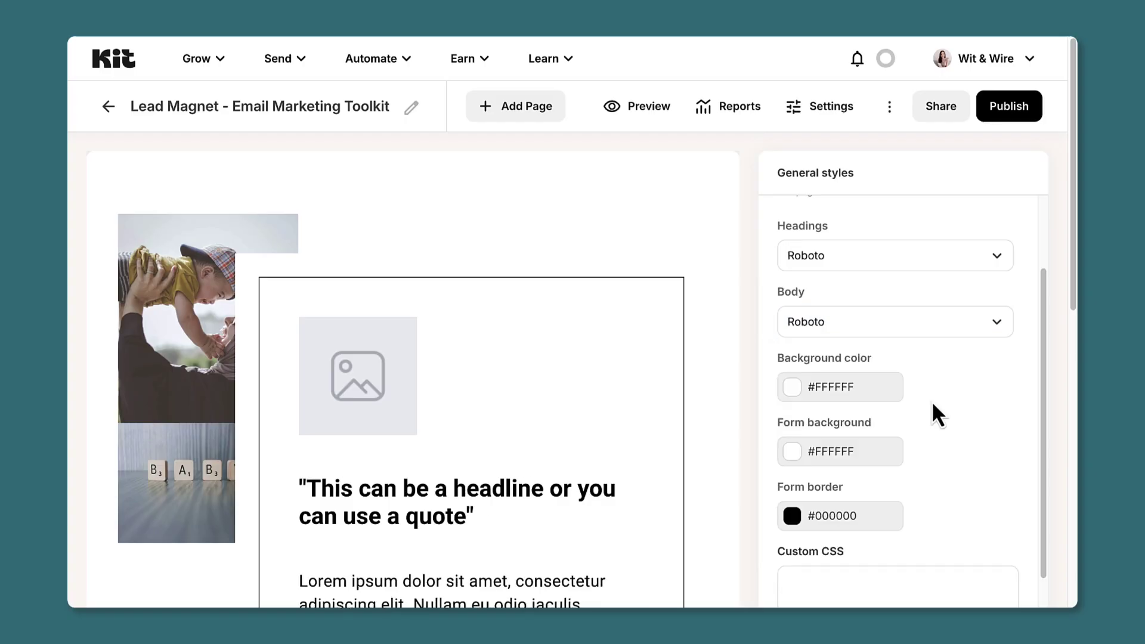
pyautogui.scroll(-3, 982, 394)
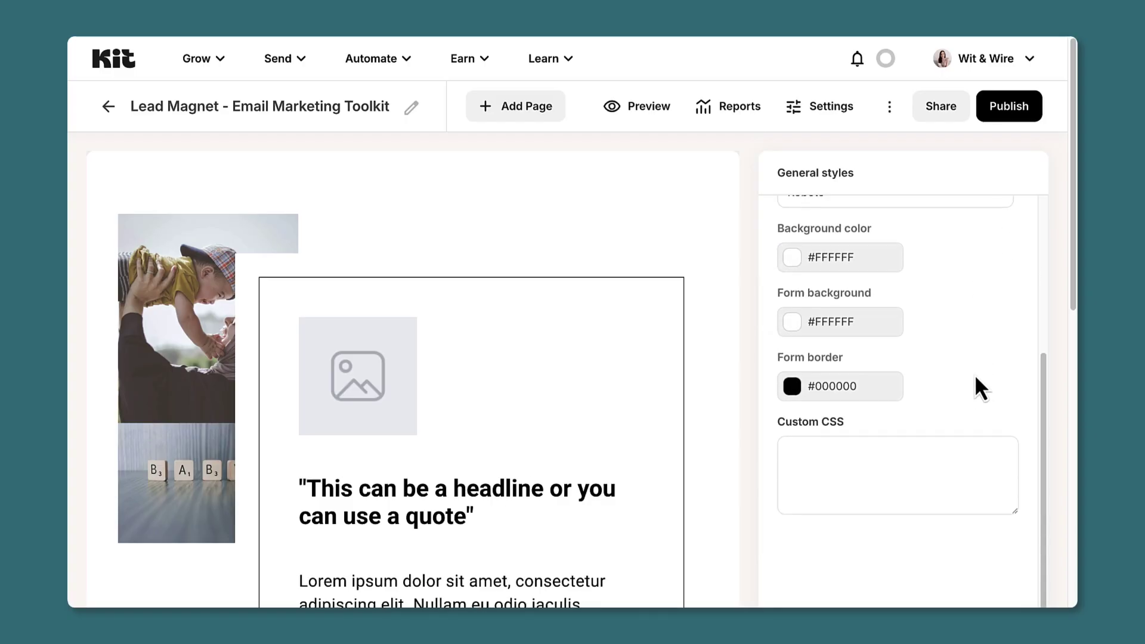
# - Set the page background to #F4F9F9 and the form border to teal #347180
pyautogui.click(798, 259)
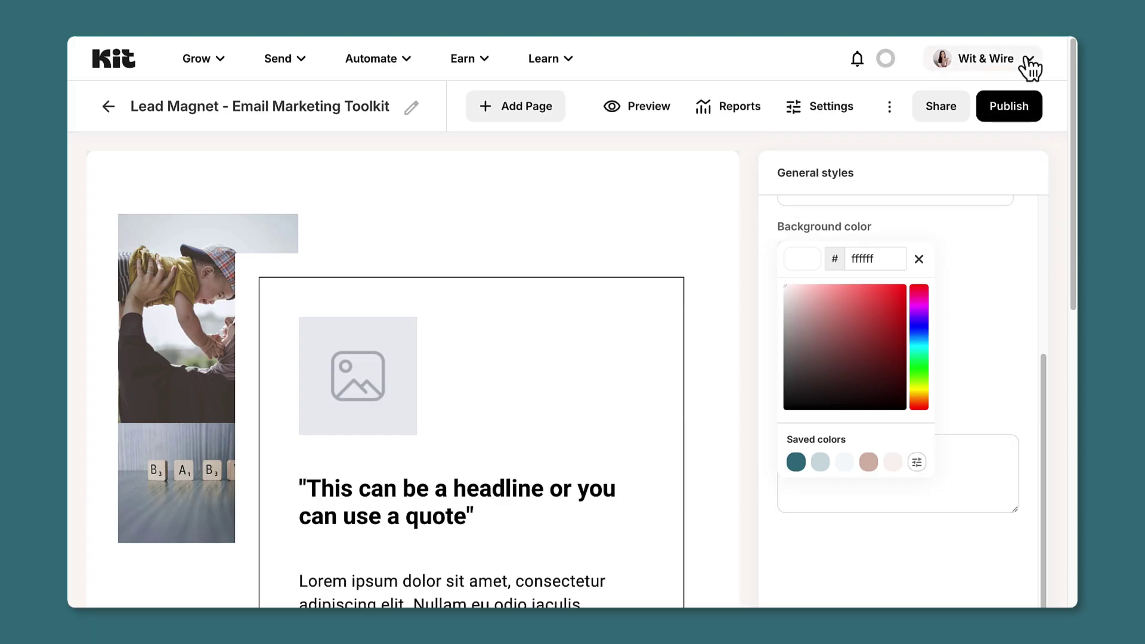
pyautogui.click(851, 464)
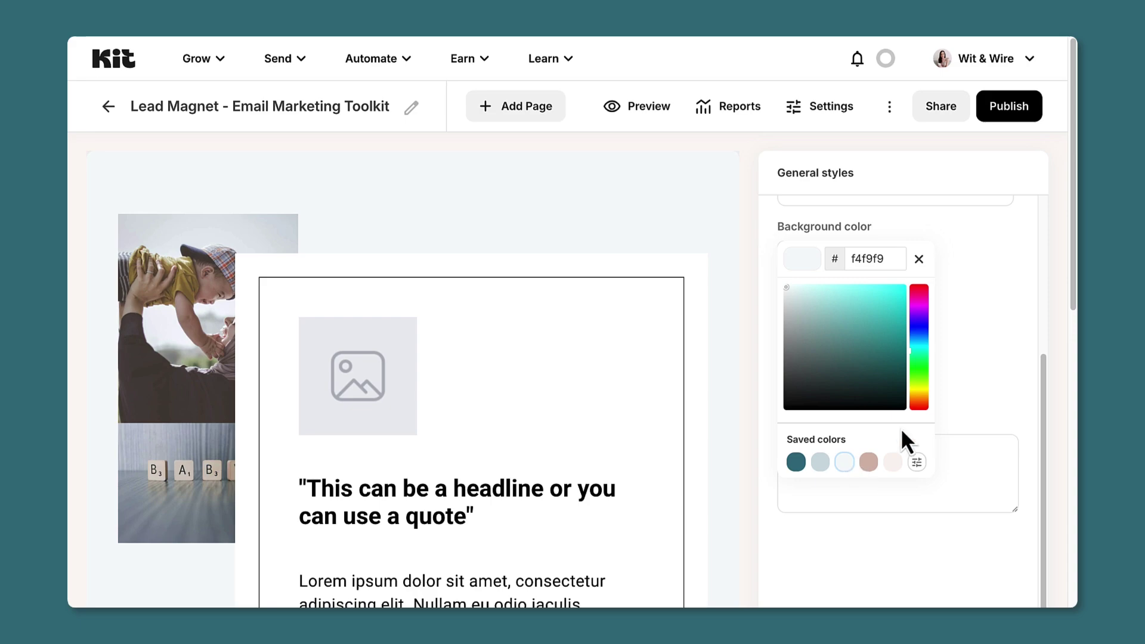
pyautogui.click(990, 372)
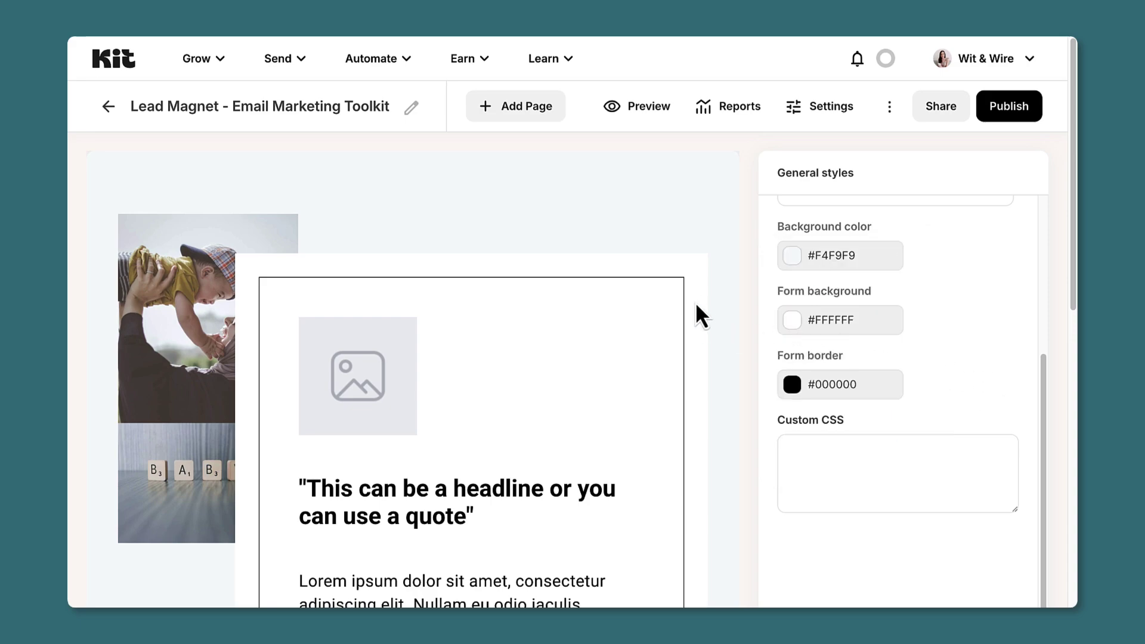
pyautogui.click(792, 384)
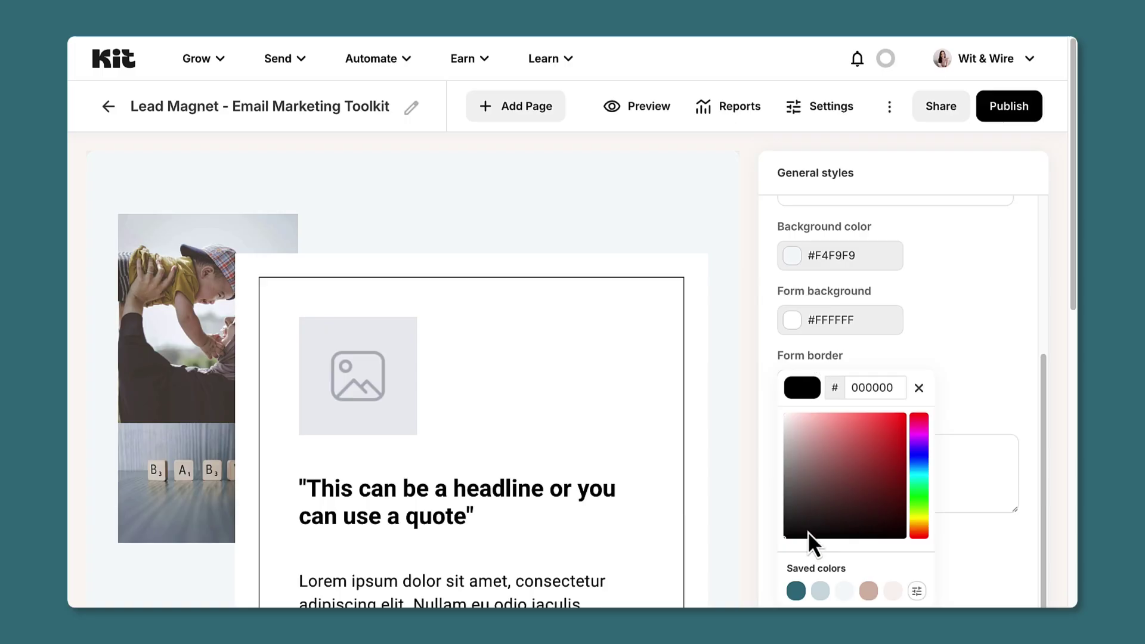
pyautogui.click(797, 591)
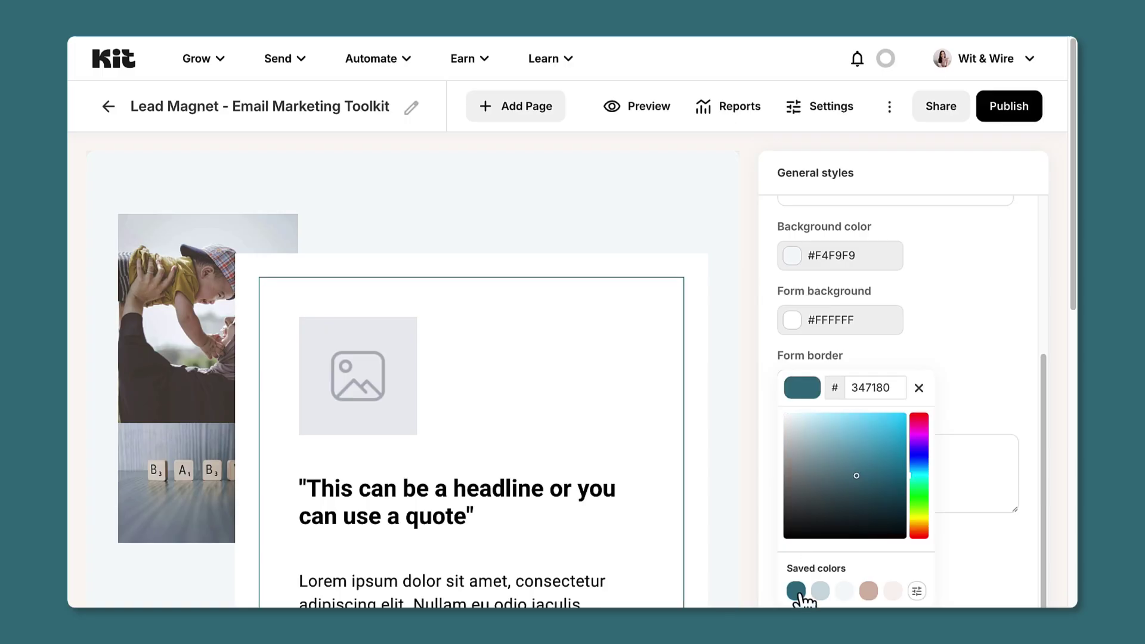
pyautogui.click(919, 388)
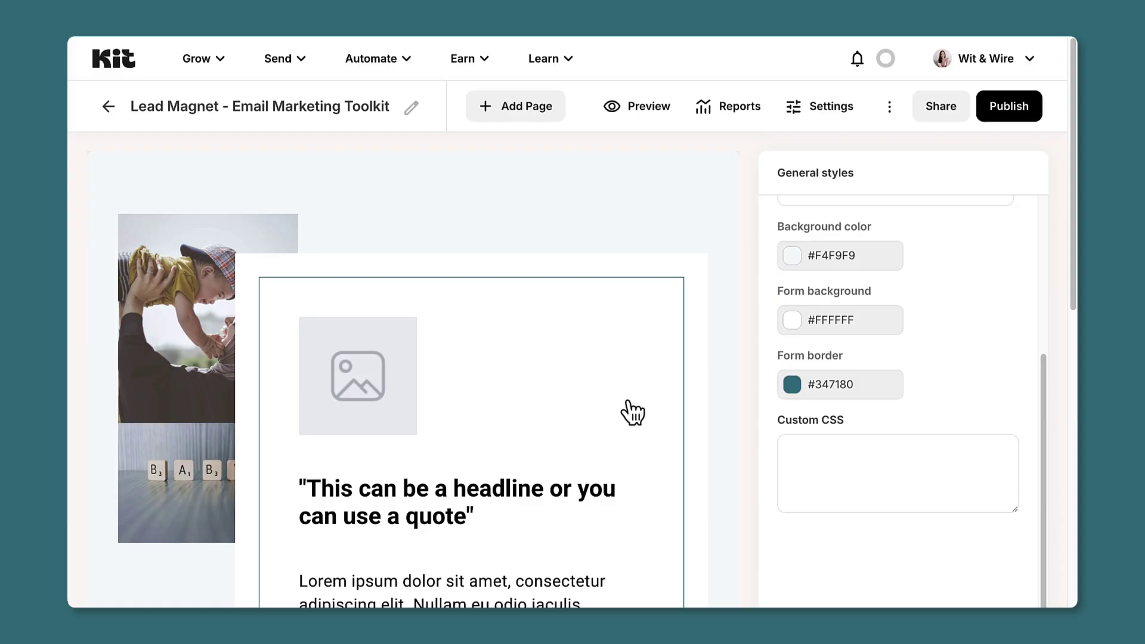
pyautogui.scroll(-5, 632, 412)
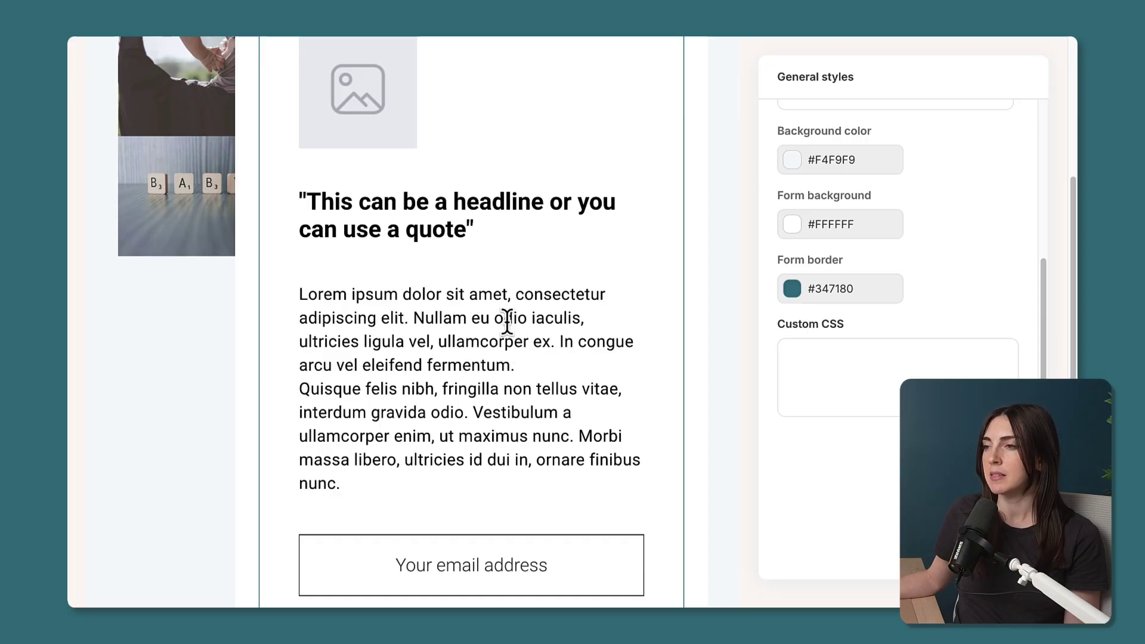
# - Replace the placeholder headline with 'The Email Marketing Toolkit'
pyautogui.click(419, 220)
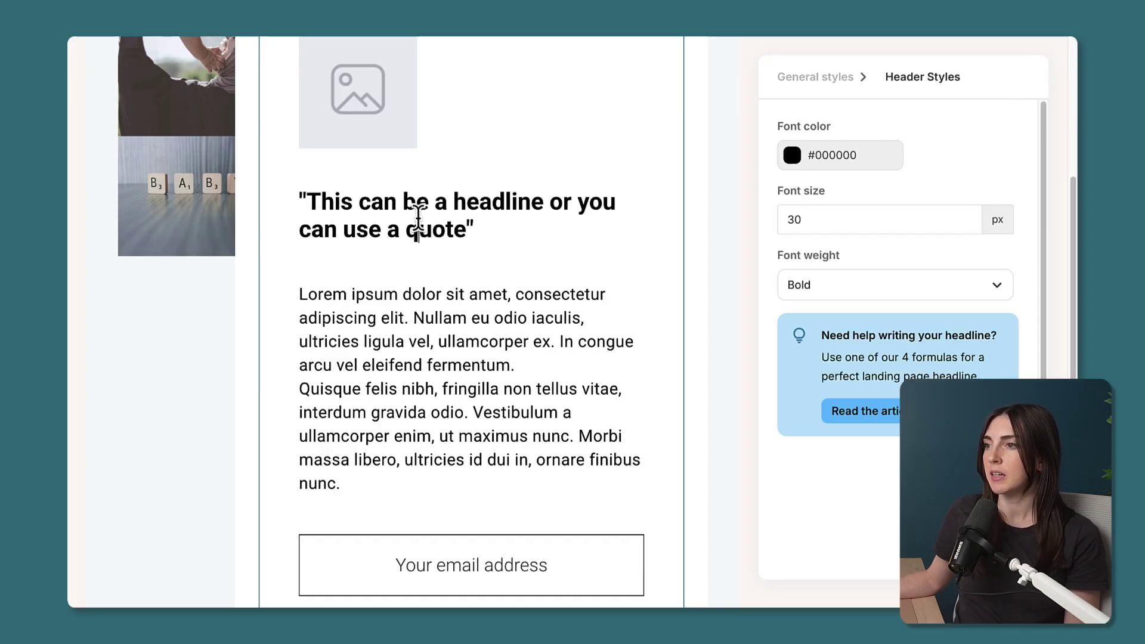
pyautogui.tripleClick(435, 216)
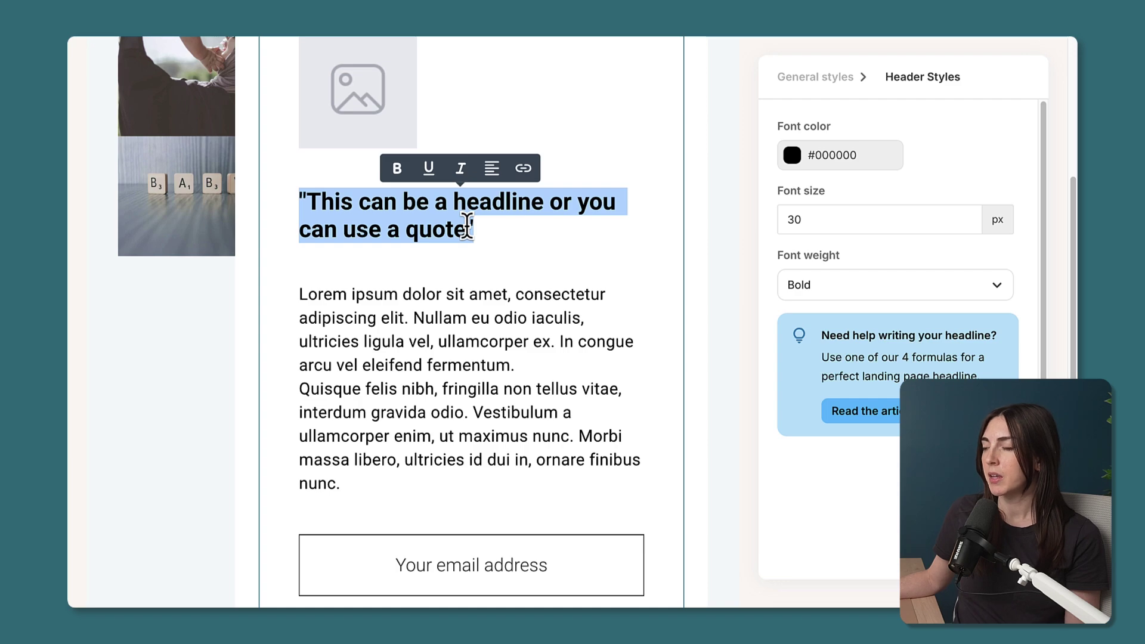
pyautogui.write('The Ema')
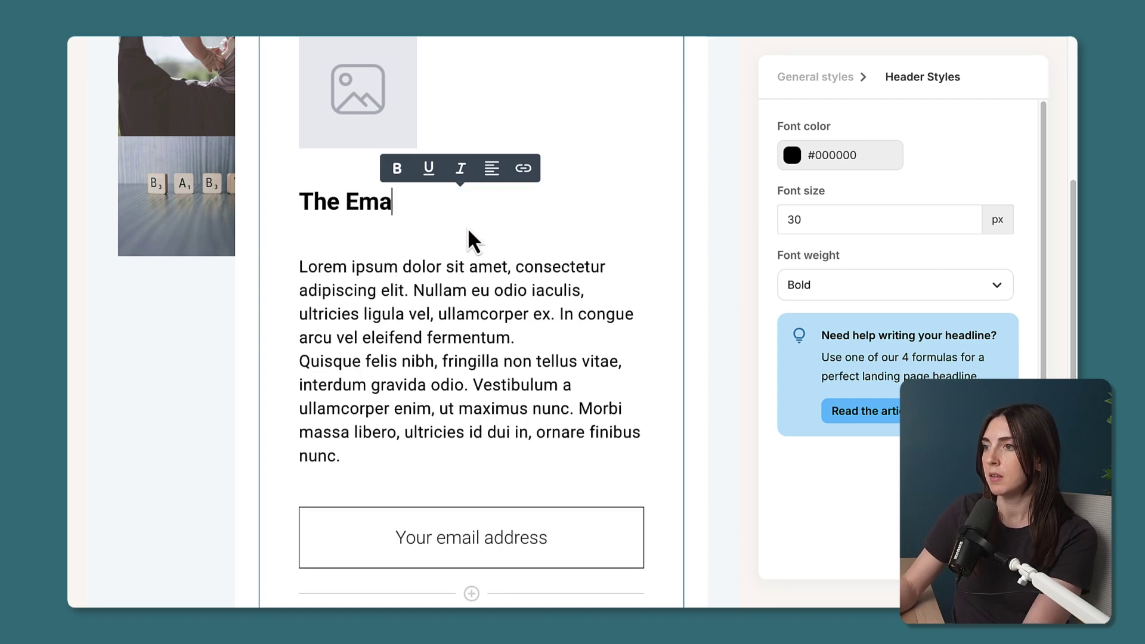
pyautogui.write('il Marketing Too')
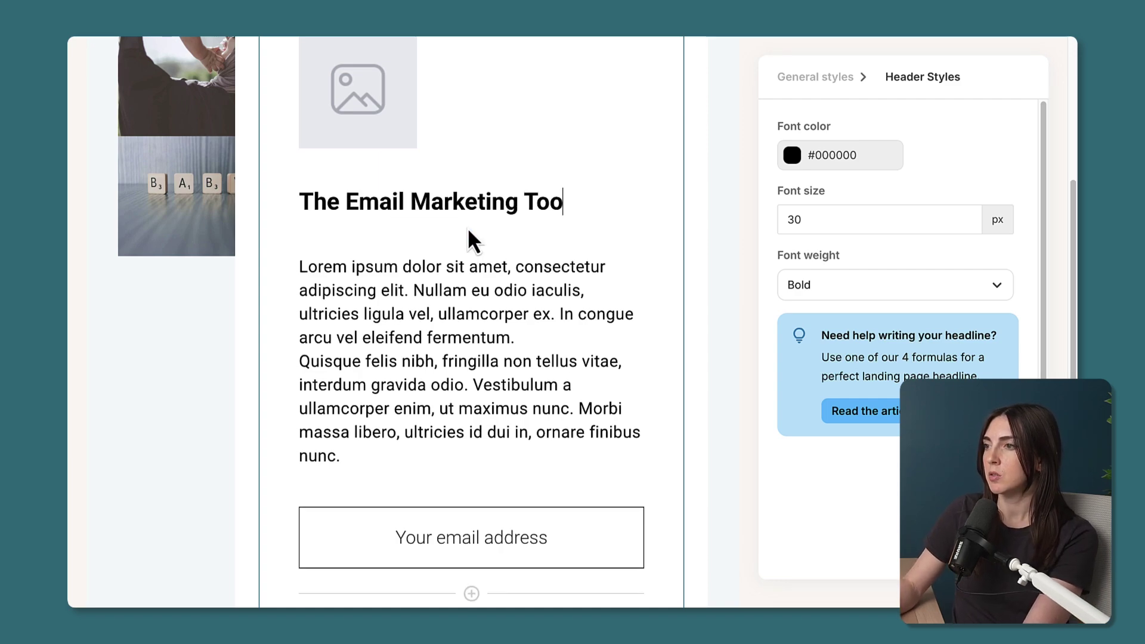
pyautogui.write('lkit')
# - Paste the new two-paragraph copy over the Lorem ipsum body text
pyautogui.tripleClick(481, 301)
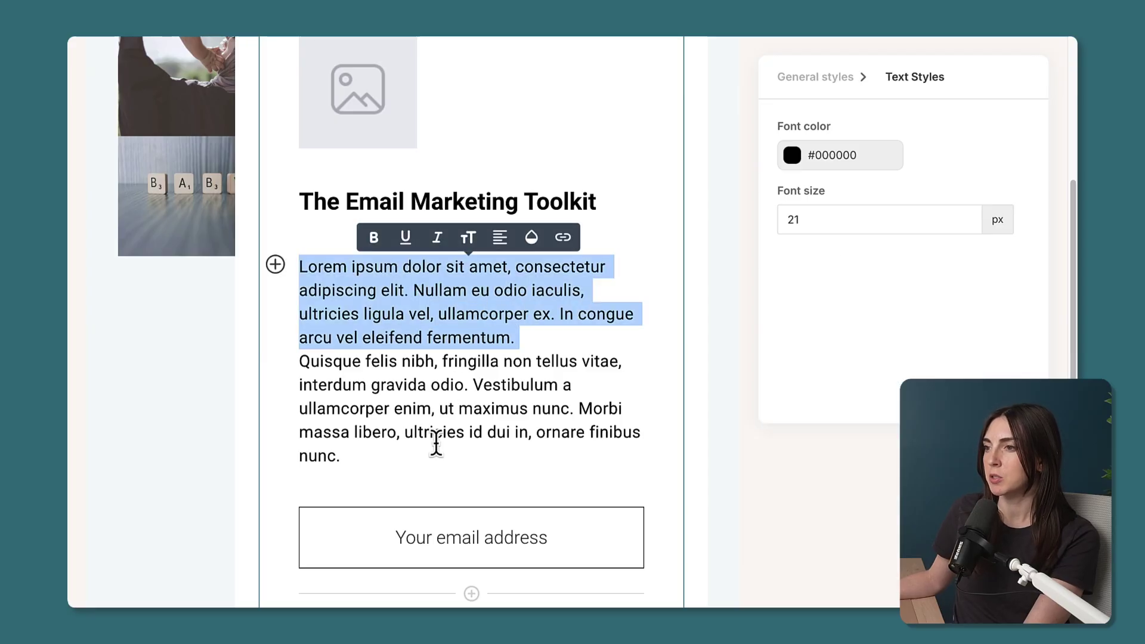
pyautogui.write("Wondering which email marketing platform is right for you? In this free guide, I'll walk you through my top recommendations for different types of online business owners, since there isn’t a one-size-fits-all solution.  And as a bonus, I'll also share three of my favorite tools to help you build your email list.")
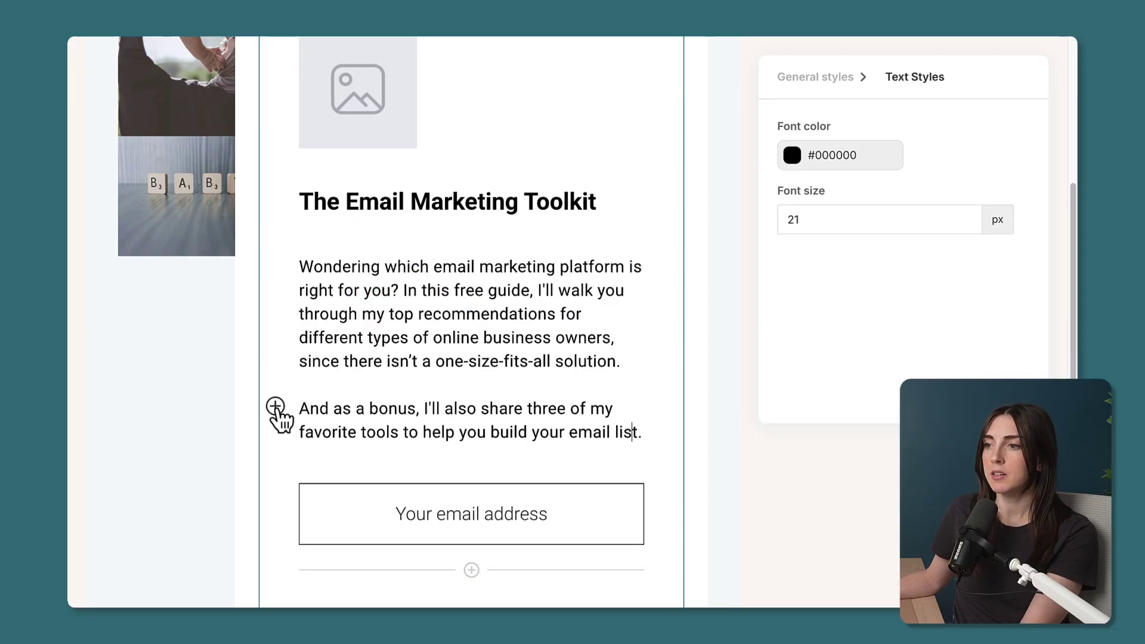
pyautogui.click(275, 407)
pyautogui.moveTo(397, 456); pyautogui.dragTo(480, 430)
pyautogui.click(747, 501)
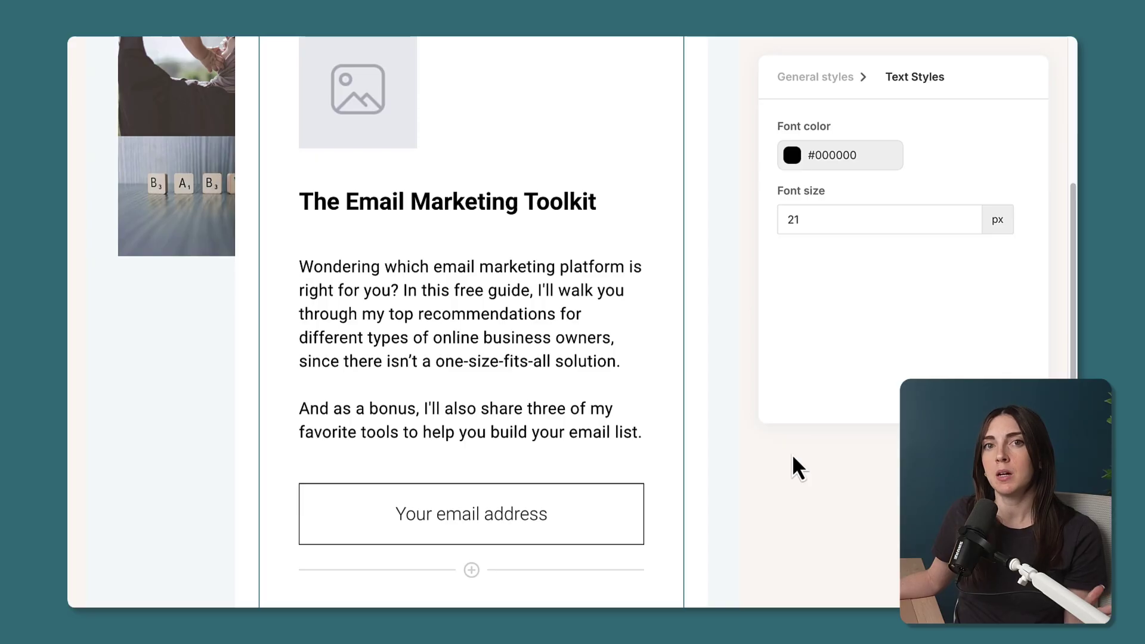
pyautogui.scroll(-5, 624, 382)
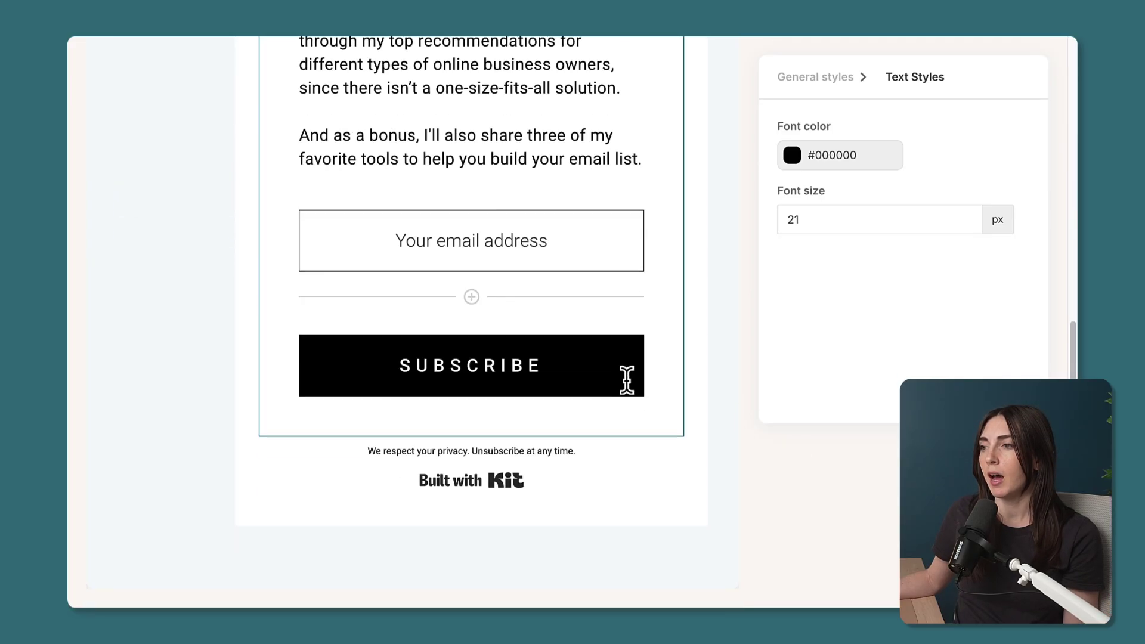
pyautogui.scroll(10, 703, 493)
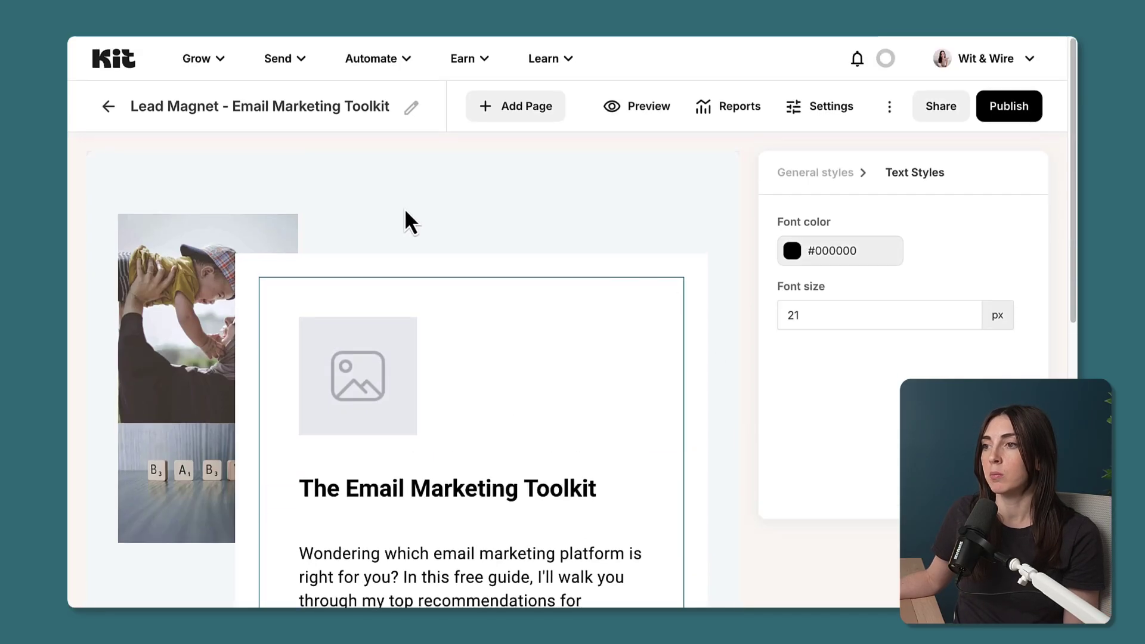
# - Replace the baby hero photo with an uploaded microphone photo
pyautogui.click(226, 242)
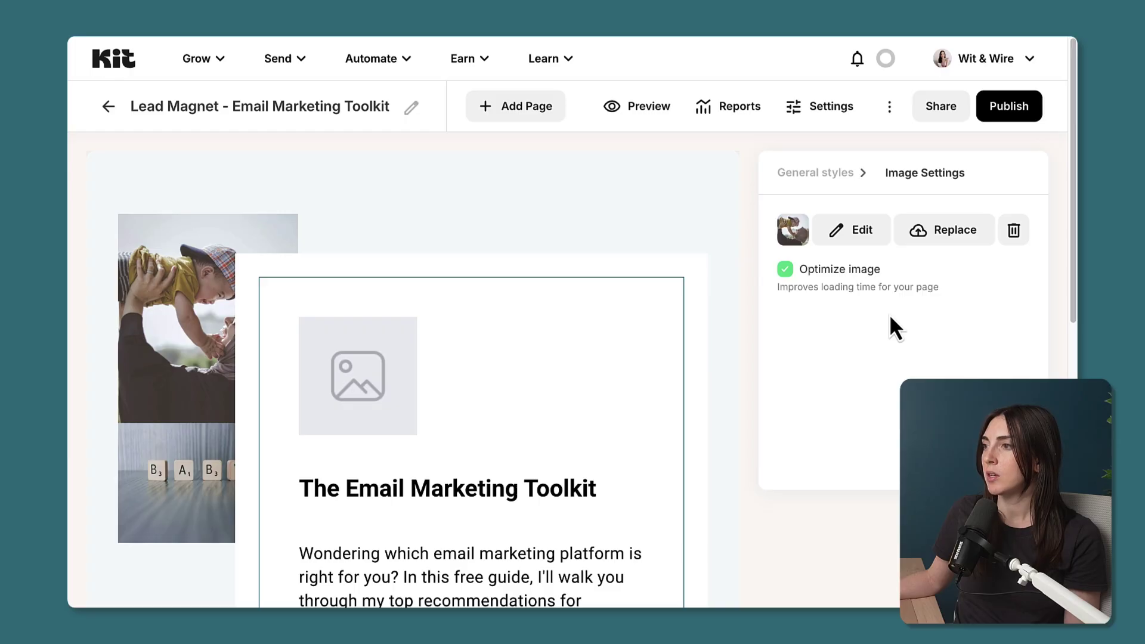
pyautogui.click(928, 240)
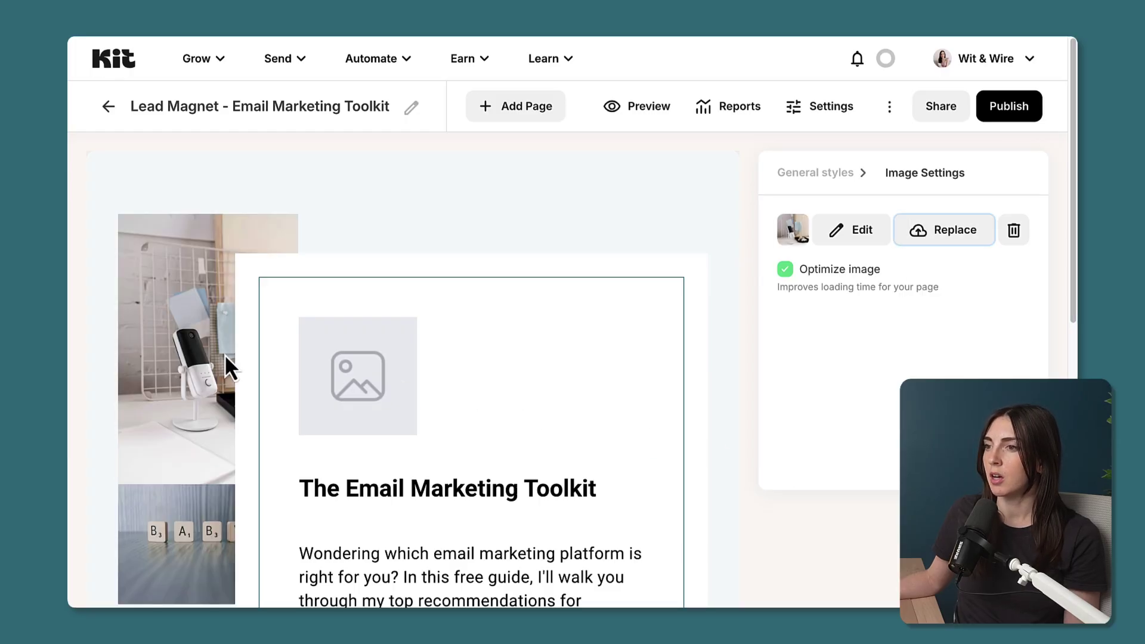
pyautogui.scroll(-4, 253, 346)
# - Delete the Scrabble-letters image from the page
pyautogui.click(177, 340)
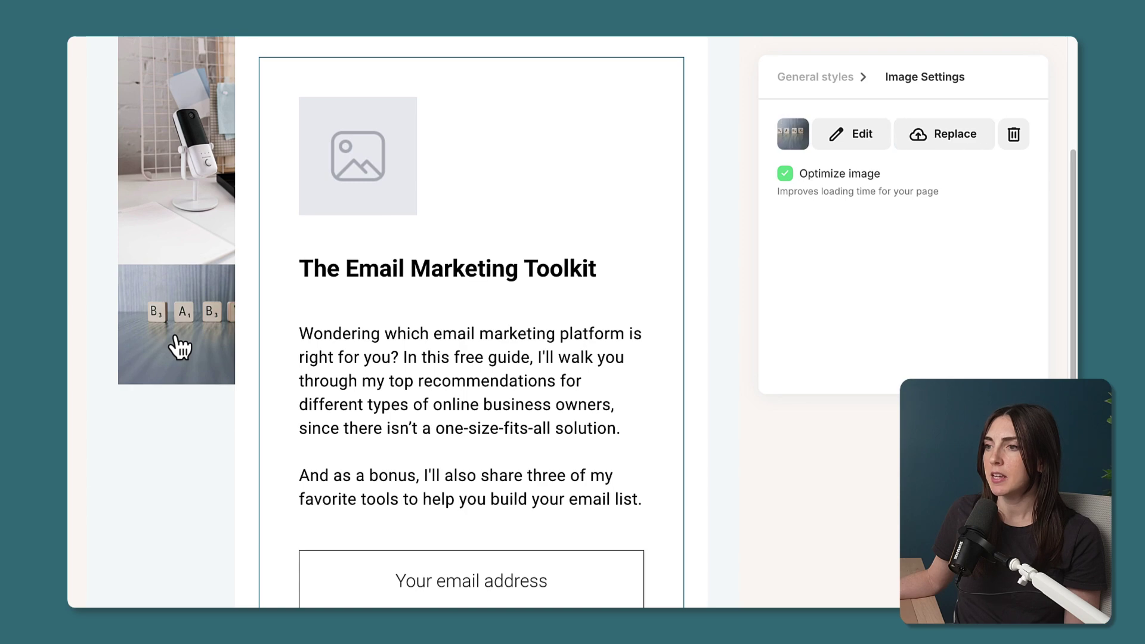
pyautogui.click(1012, 136)
pyautogui.scroll(5, 978, 191)
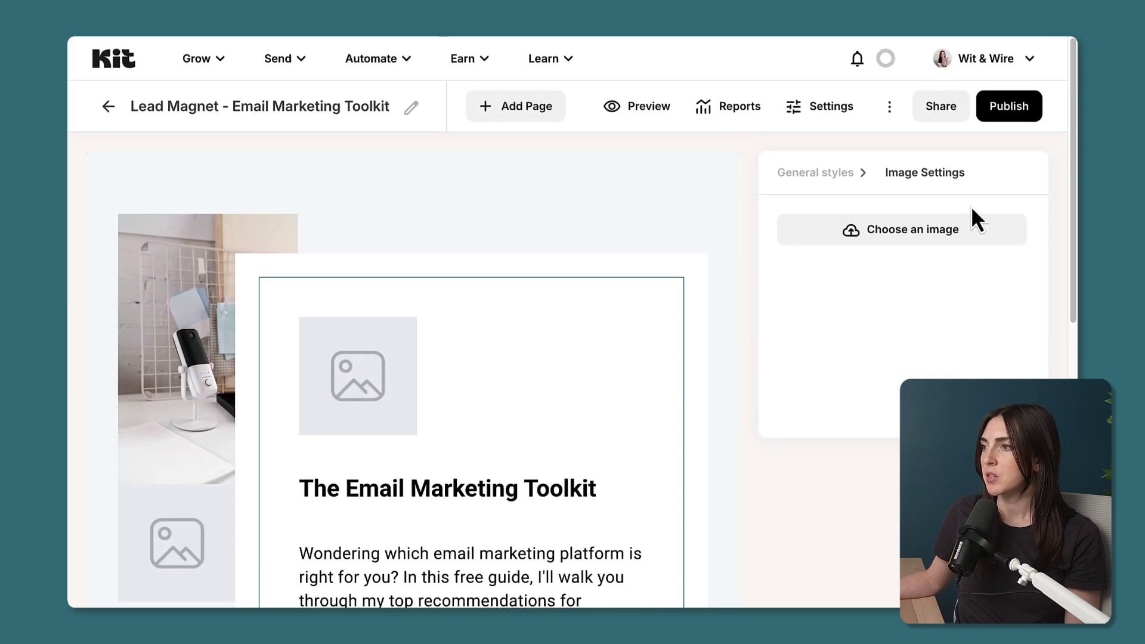
# - Preview the landing page, then return to the editor at the email field
pyautogui.click(664, 113)
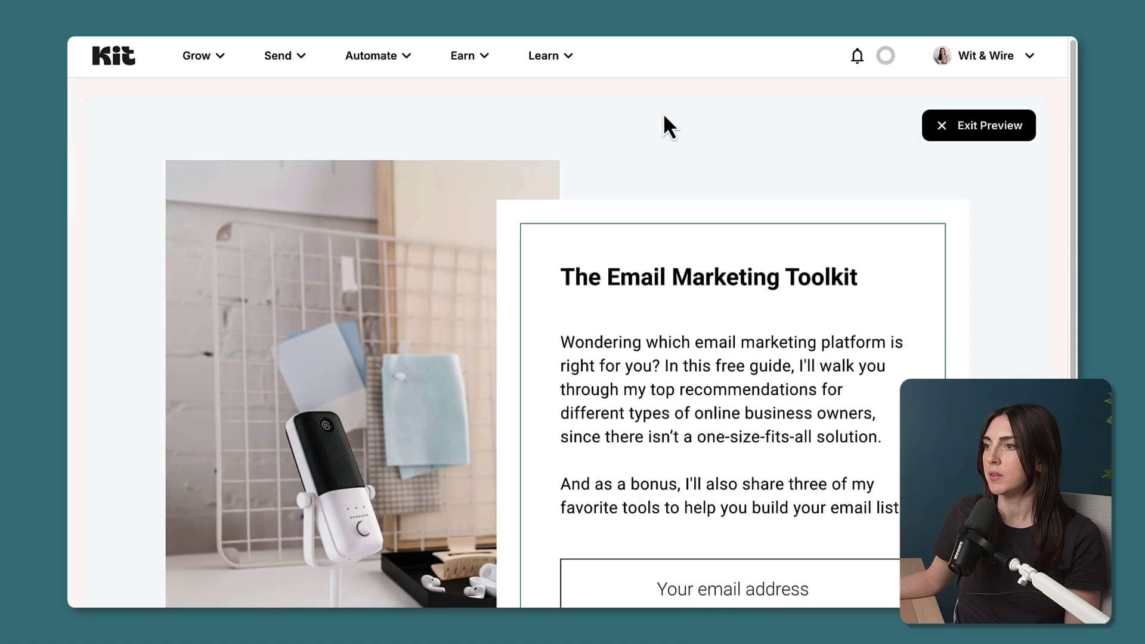
pyautogui.scroll(-3, 528, 301)
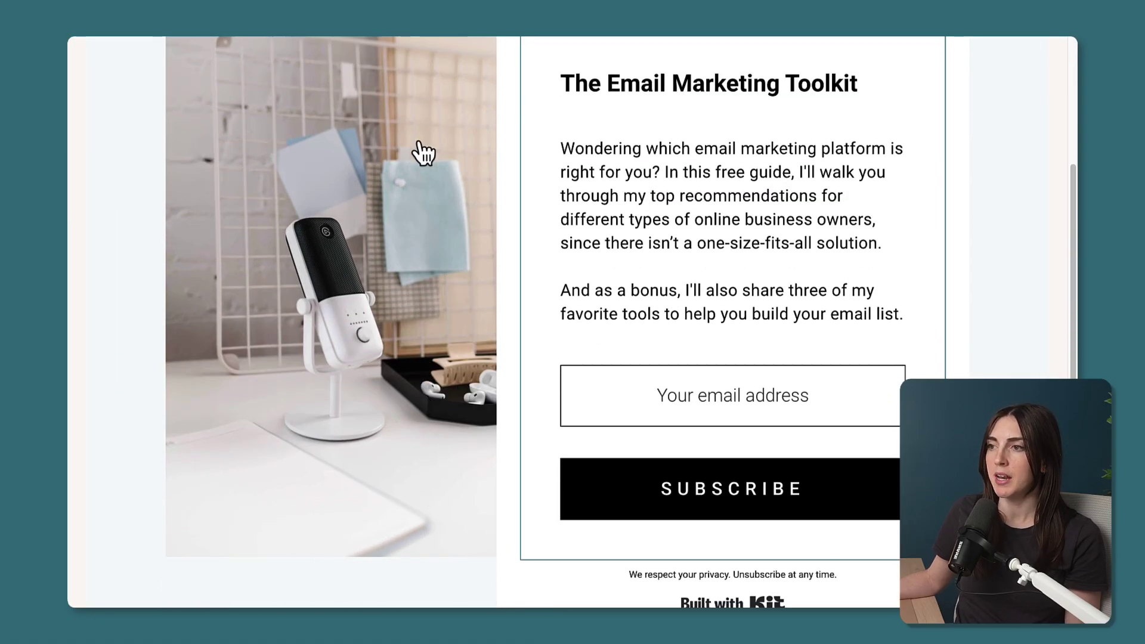
pyautogui.scroll(3, 604, 227)
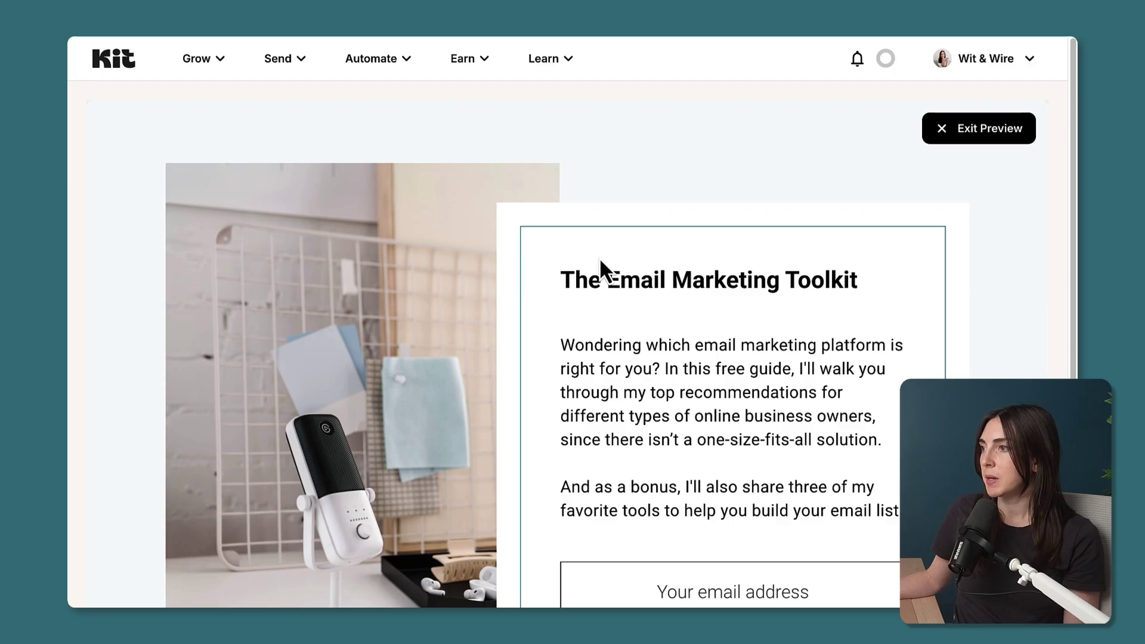
pyautogui.click(960, 134)
pyautogui.scroll(-6, 603, 314)
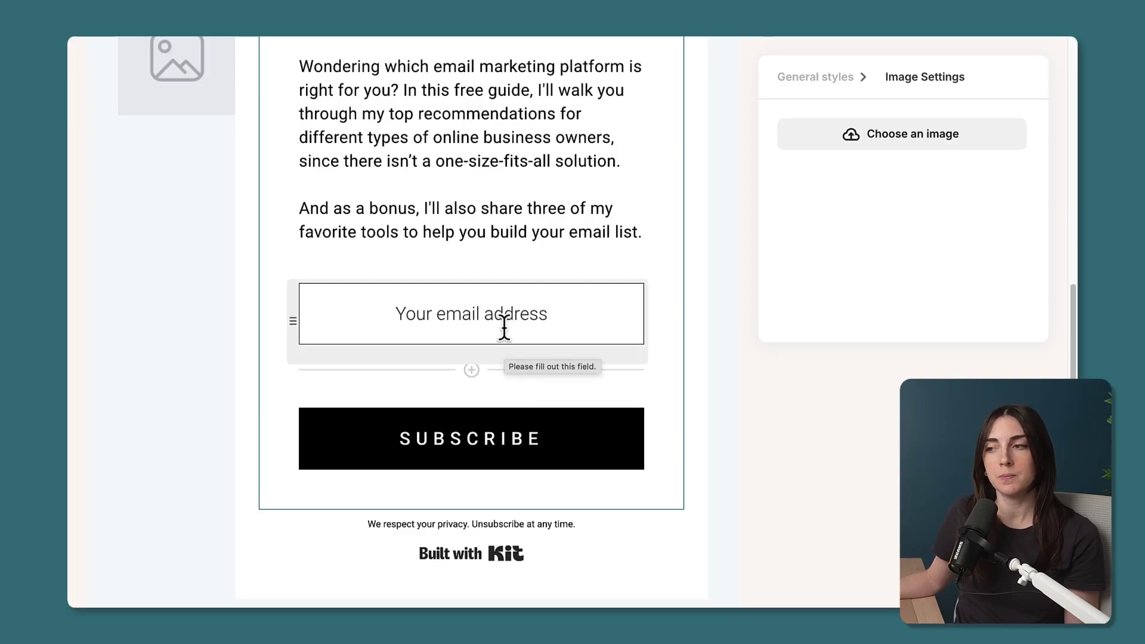
# - Add a First Name custom field labelled 'First name' and move it above the email field
pyautogui.click(471, 370)
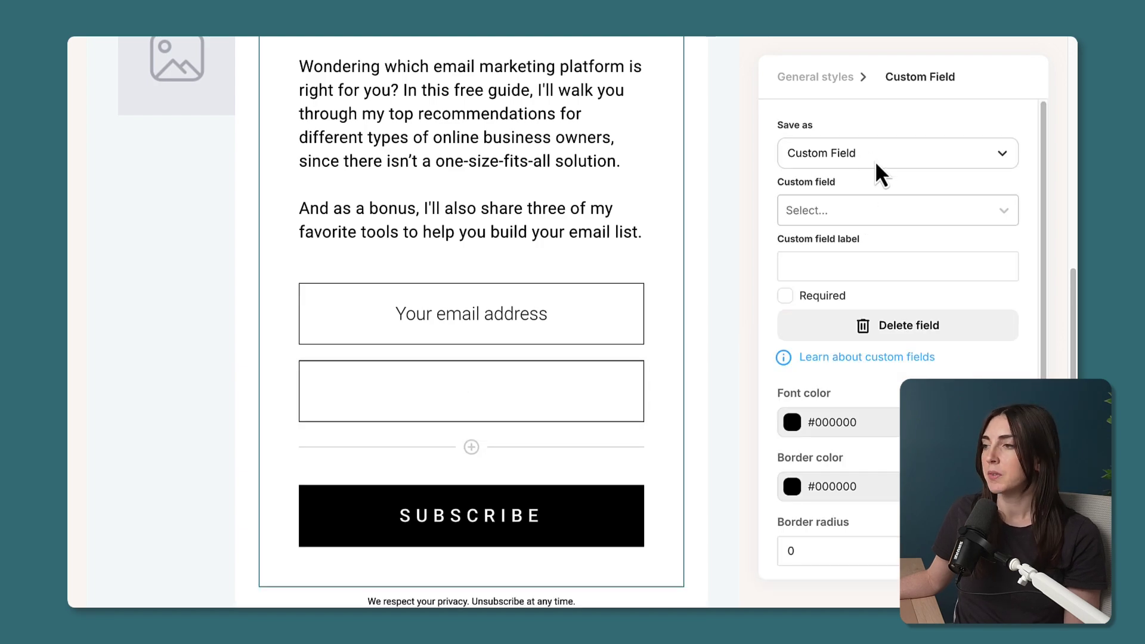
pyautogui.click(912, 211)
pyautogui.click(911, 248)
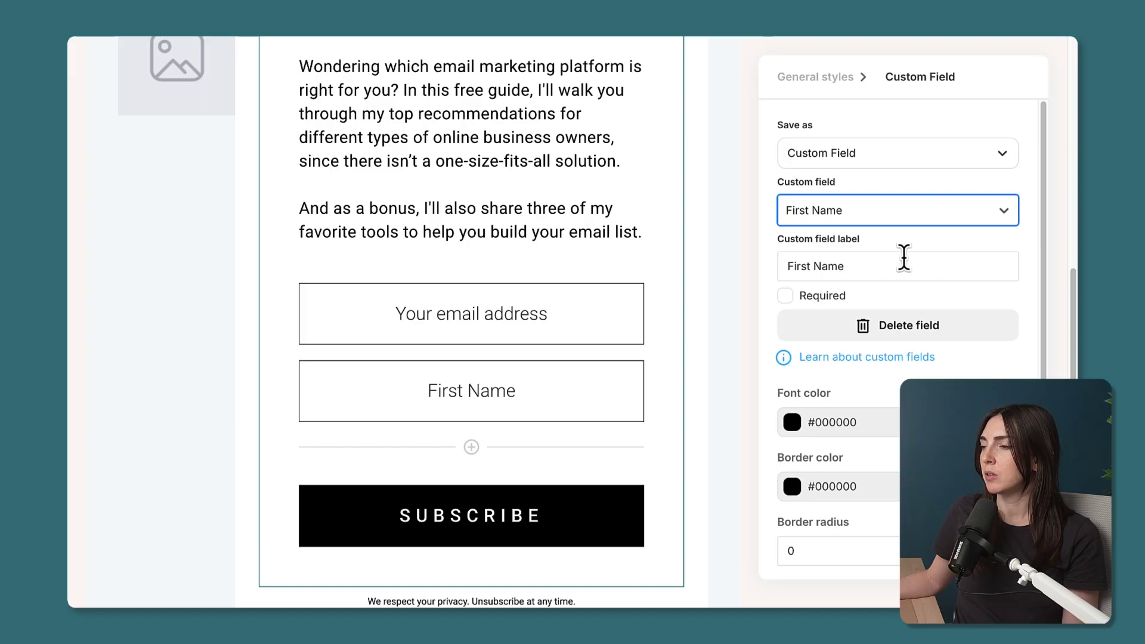
pyautogui.moveTo(882, 266); pyautogui.dragTo(773, 272)
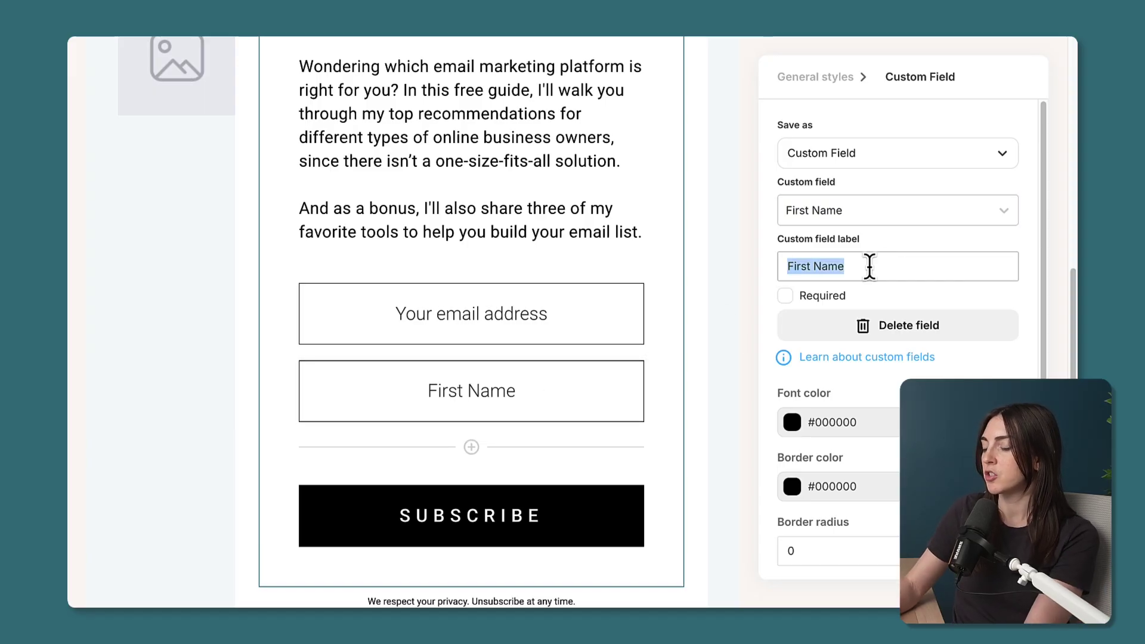
pyautogui.write('First name')
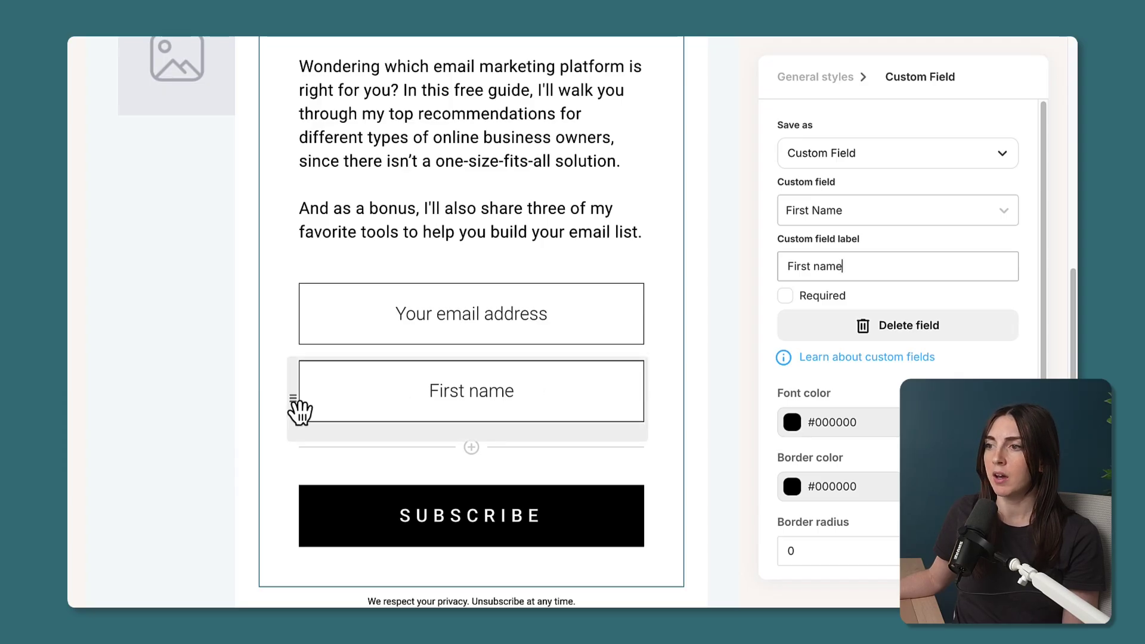
pyautogui.moveTo(298, 410); pyautogui.dragTo(299, 317)
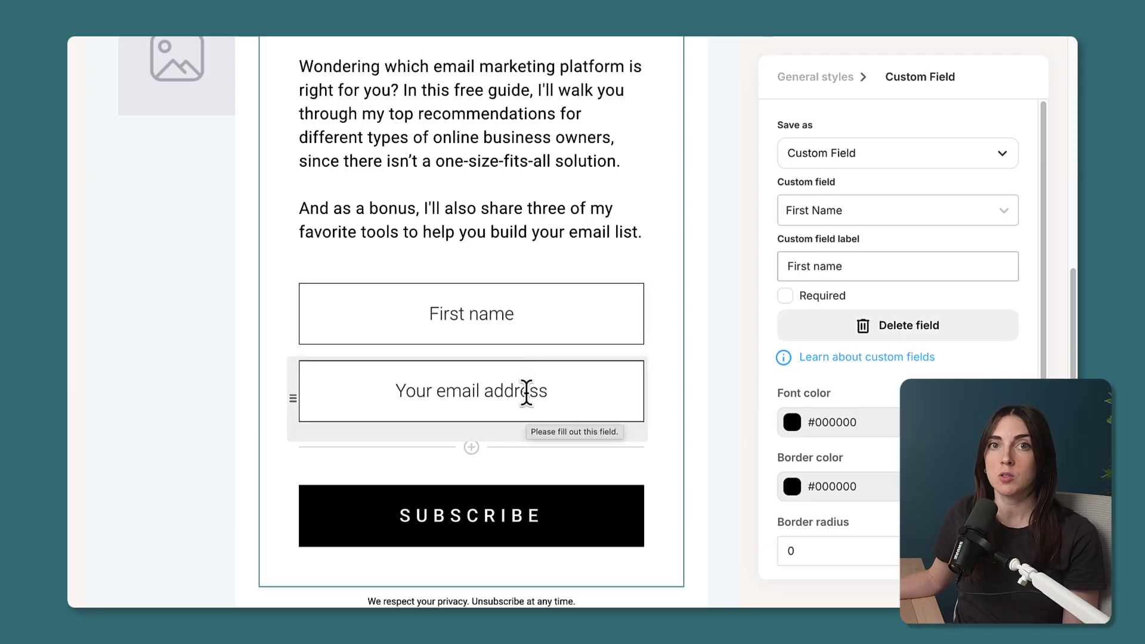
pyautogui.scroll(-3, 530, 393)
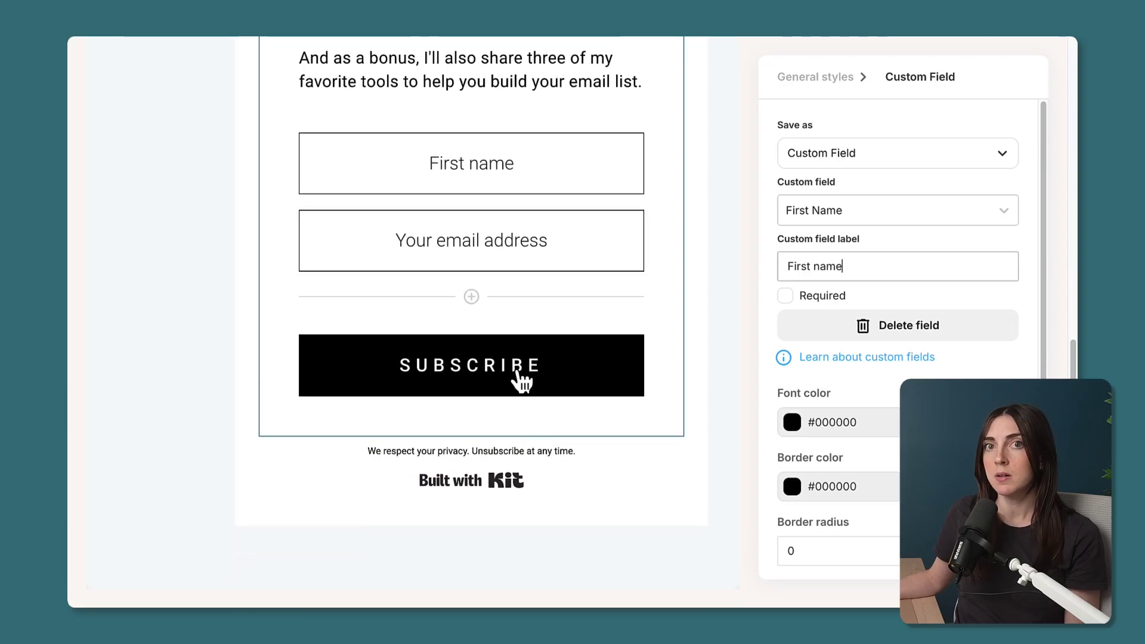
pyautogui.scroll(10, 522, 381)
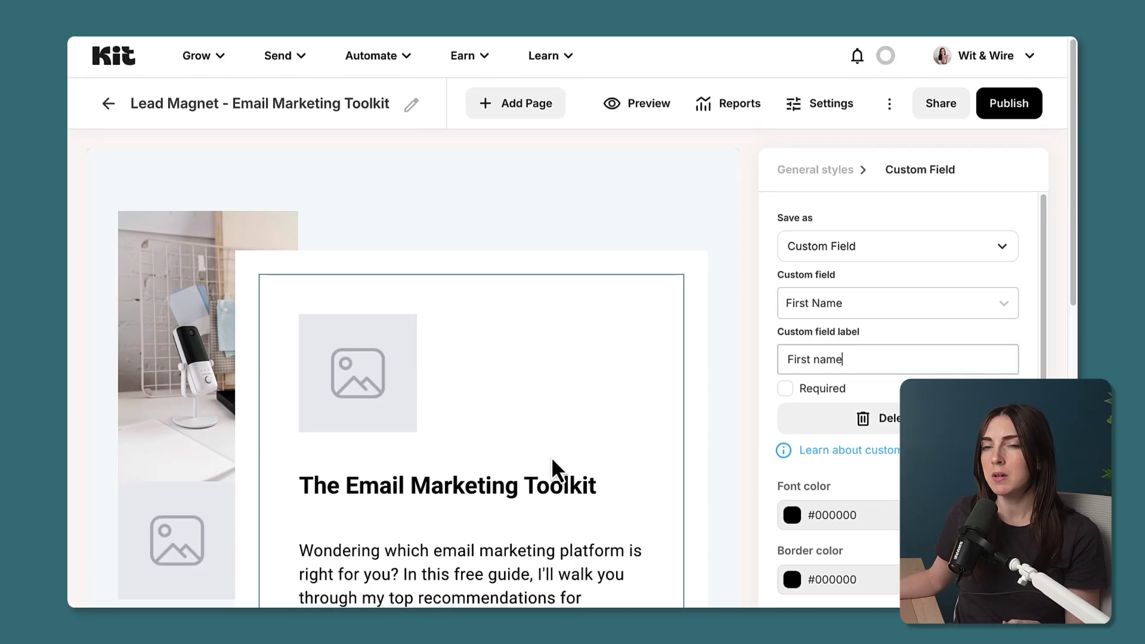
# - Relabel the SUBSCRIBE button 'DOWNLOAD FOR FREE'
pyautogui.scroll(-10, 551, 456)
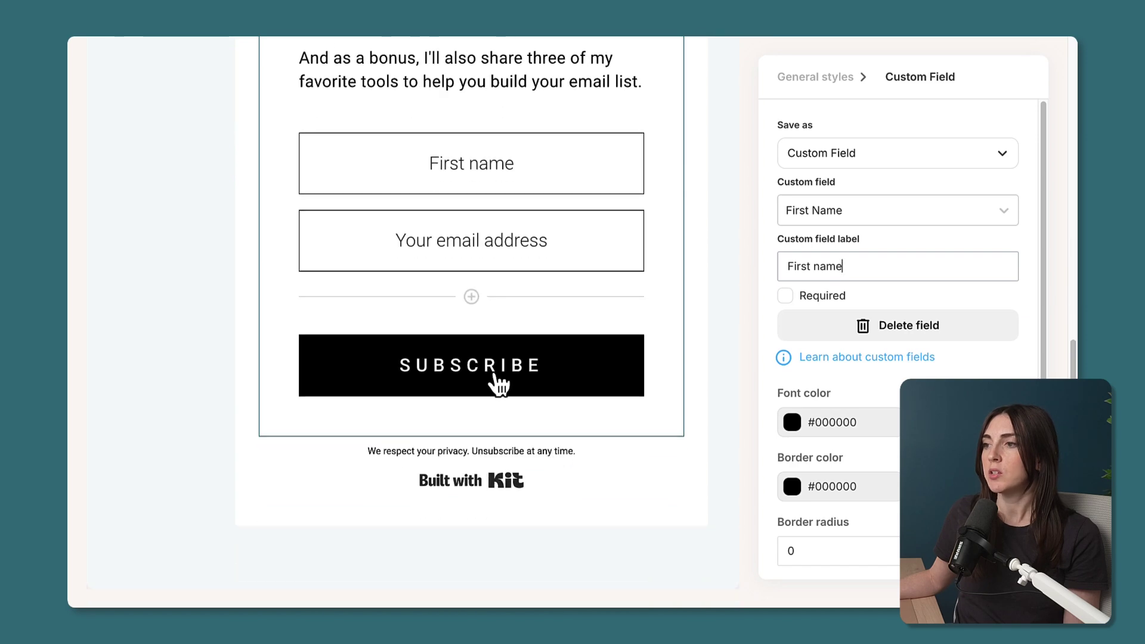
pyautogui.click(499, 382)
pyautogui.doubleClick(499, 382)
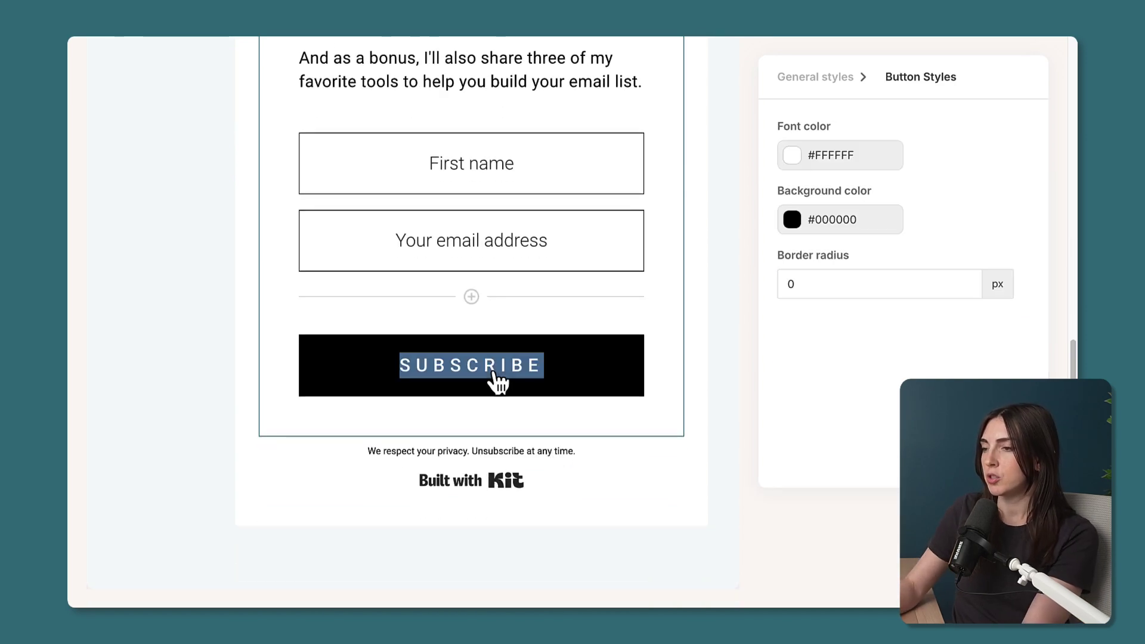
pyautogui.write('DOWNLOAD')
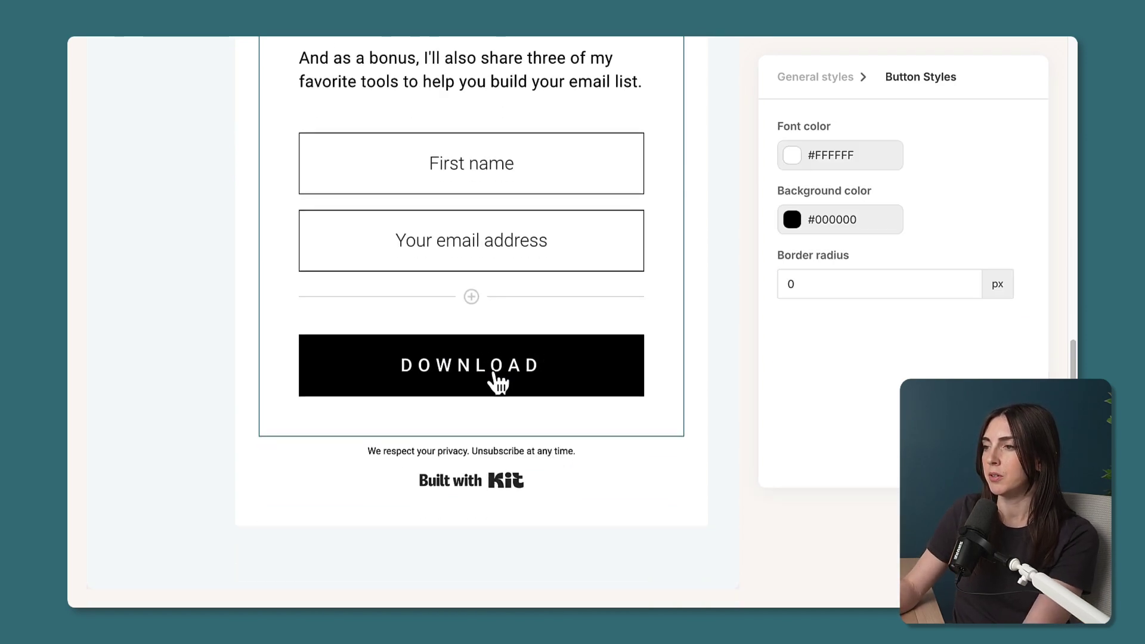
pyautogui.write(' THE TOOLKIT')
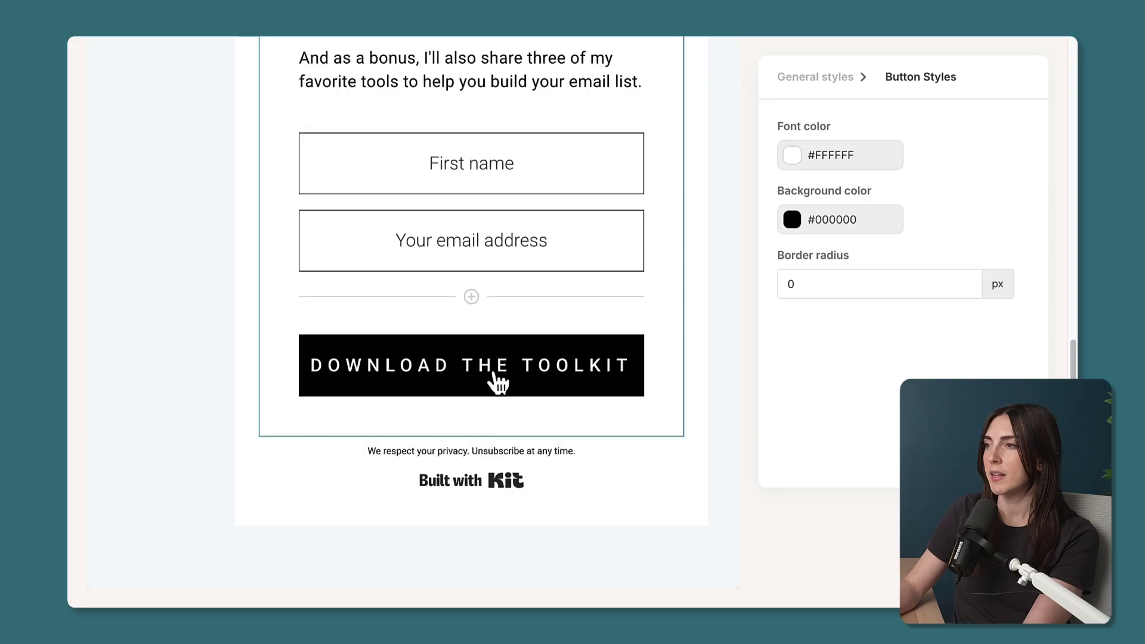
pyautogui.hotkey('ctrl', 'a')
pyautogui.write('DOWNLOAD FOR FR')
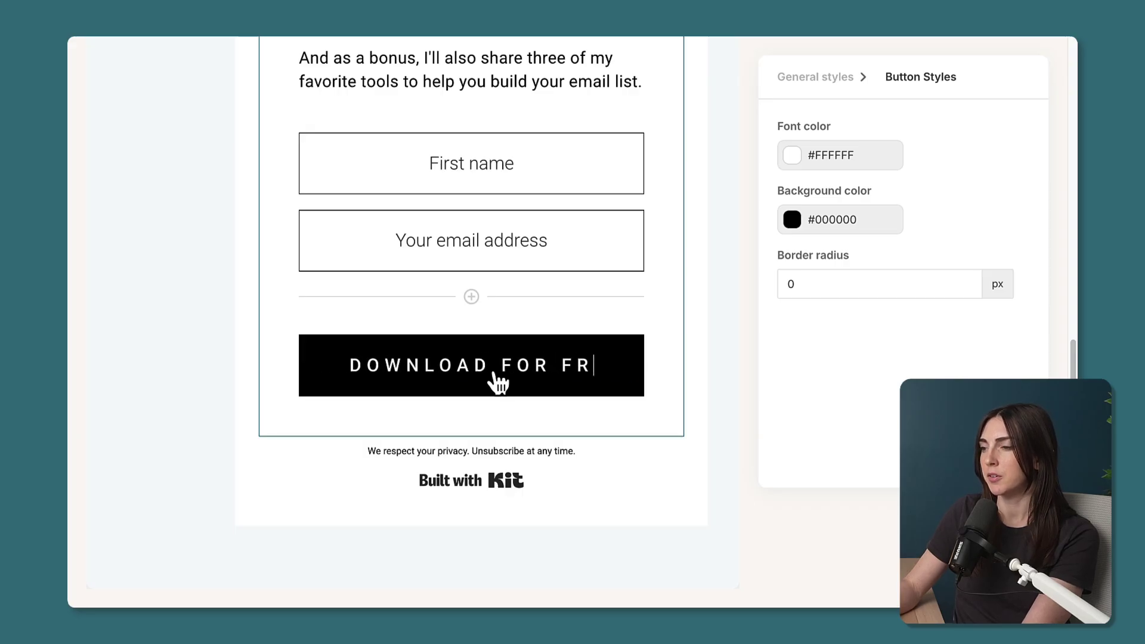
pyautogui.write('EE')
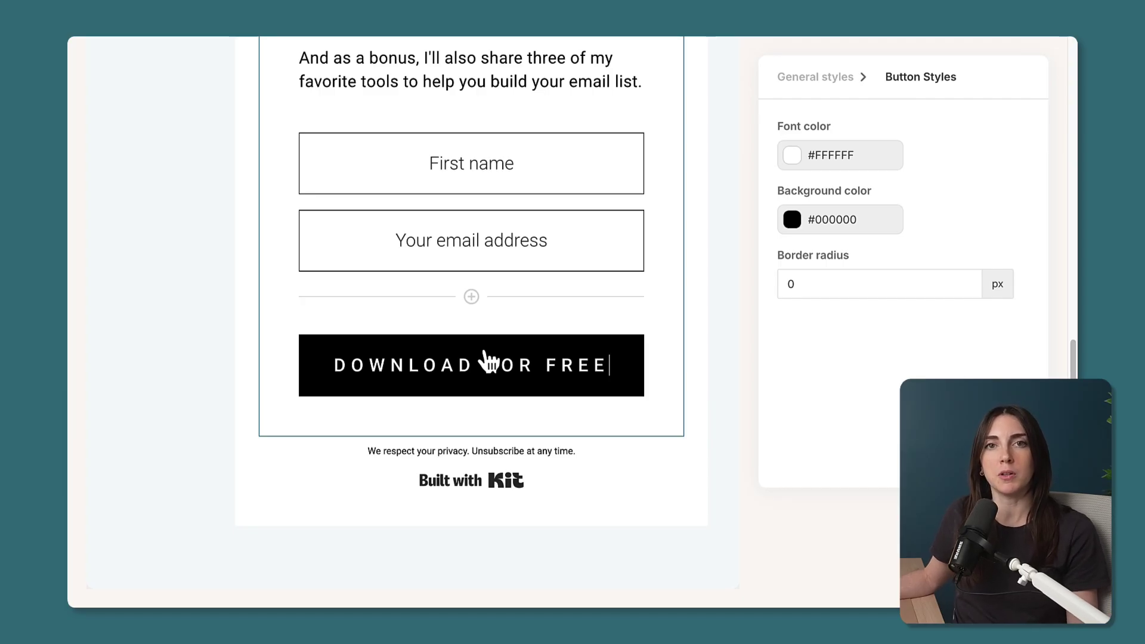
# - Give the button the saved teal #347180 background
pyautogui.click(794, 220)
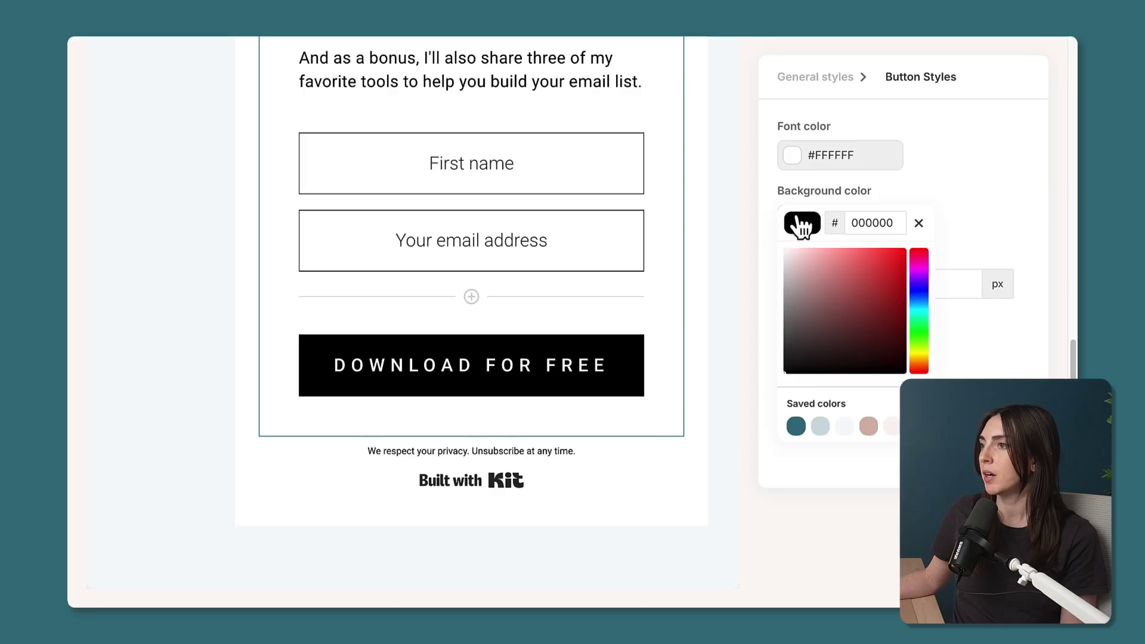
pyautogui.click(796, 426)
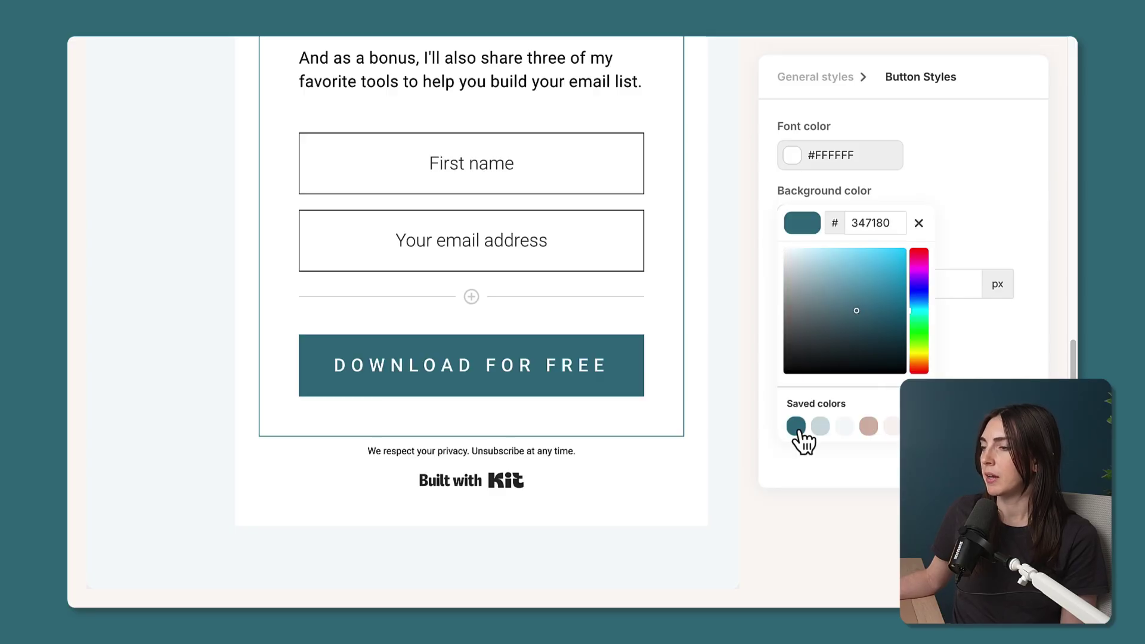
pyautogui.click(815, 527)
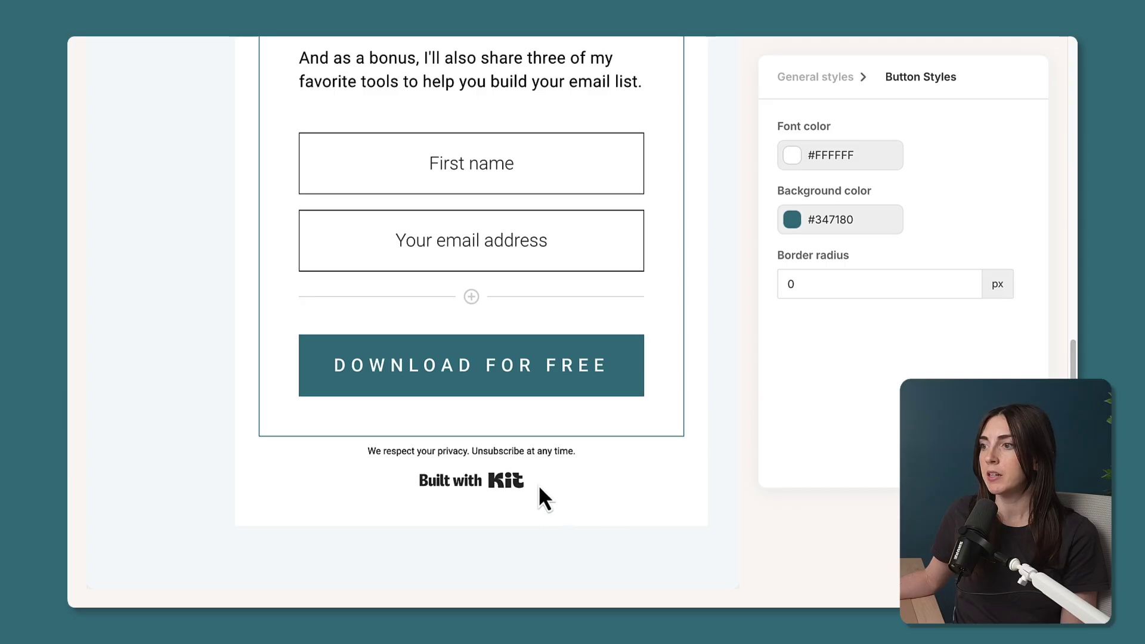
pyautogui.click(518, 481)
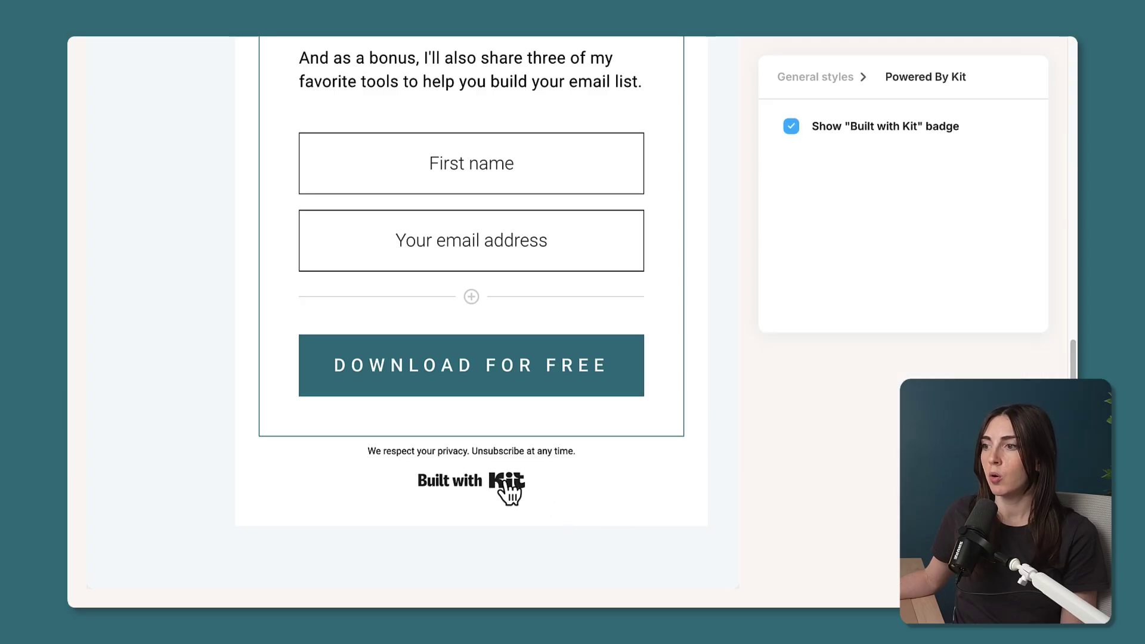
# - Turn off the Built with Kit badge and preview the page
pyautogui.click(791, 127)
pyautogui.scroll(10, 756, 392)
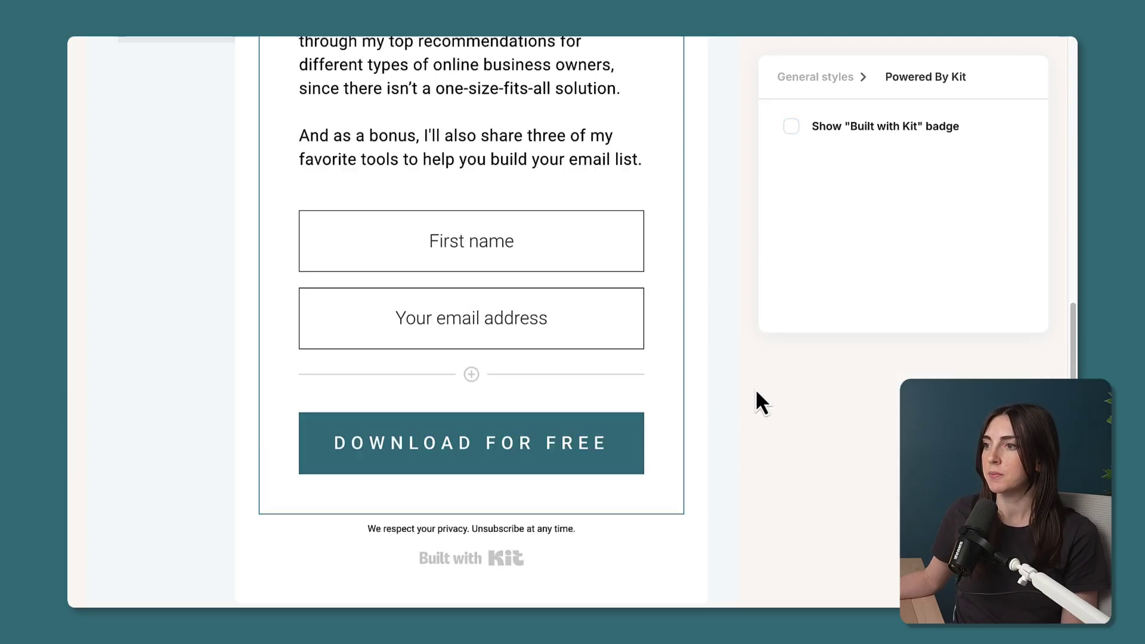
pyautogui.click(645, 113)
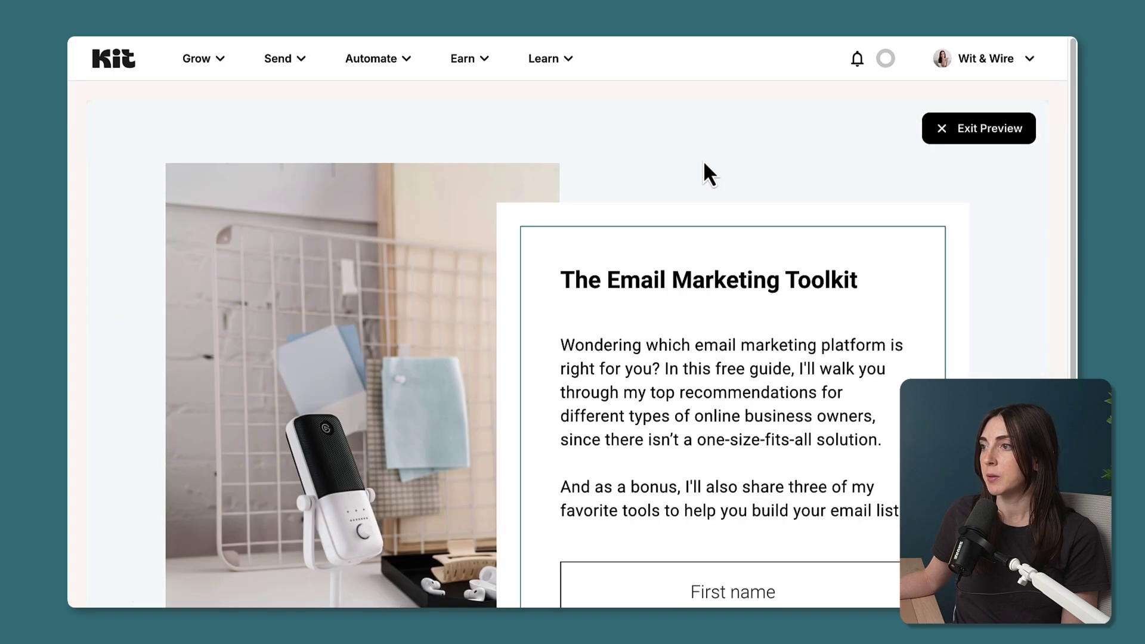
pyautogui.scroll(-5, 922, 327)
pyautogui.scroll(5, 921, 316)
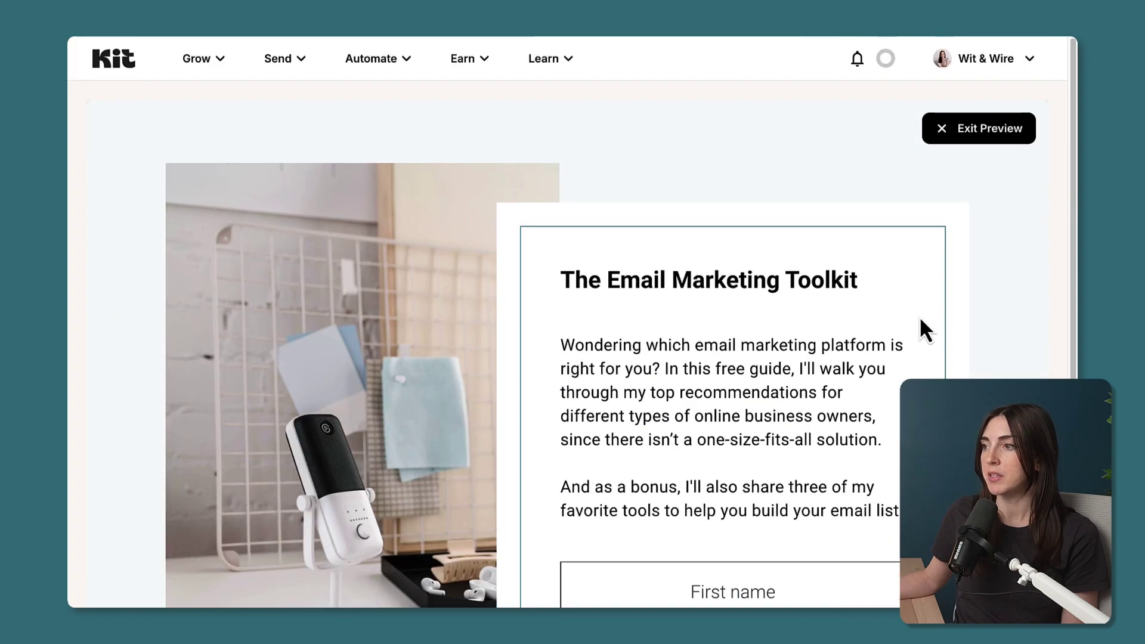
# - Publish the landing page and bring up its Landing Page Settings
pyautogui.click(998, 144)
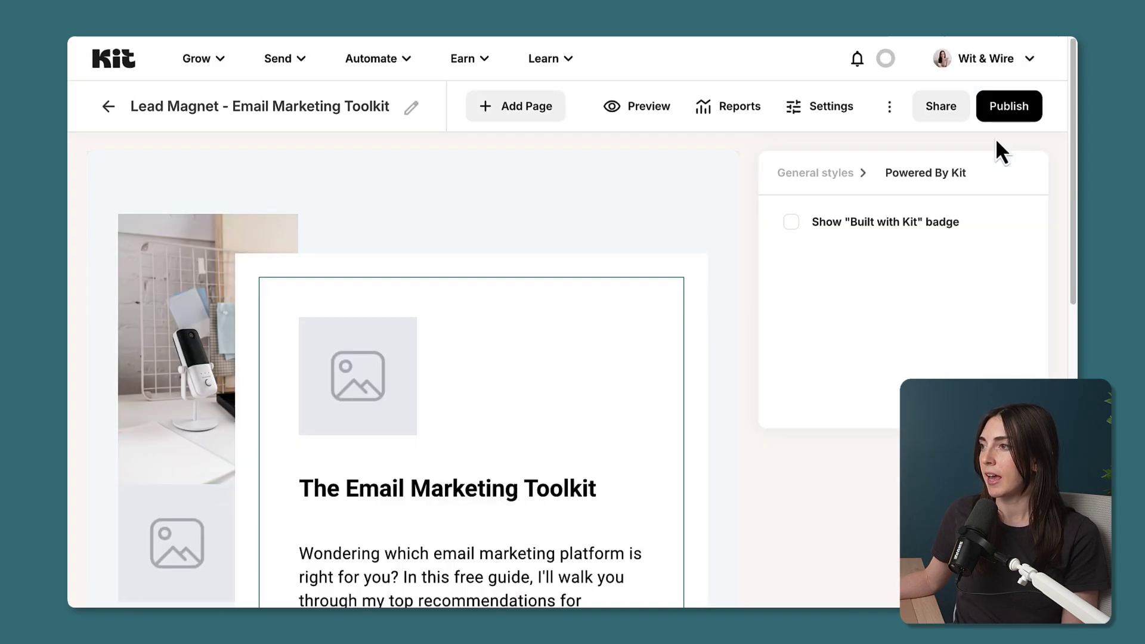
pyautogui.click(1007, 115)
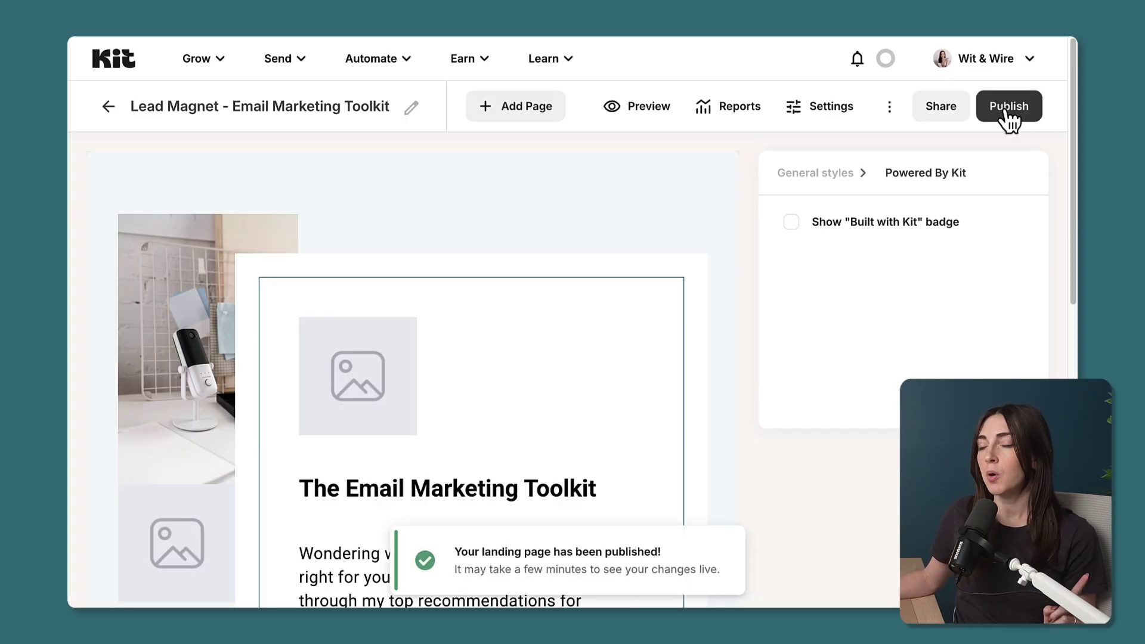
pyautogui.click(853, 104)
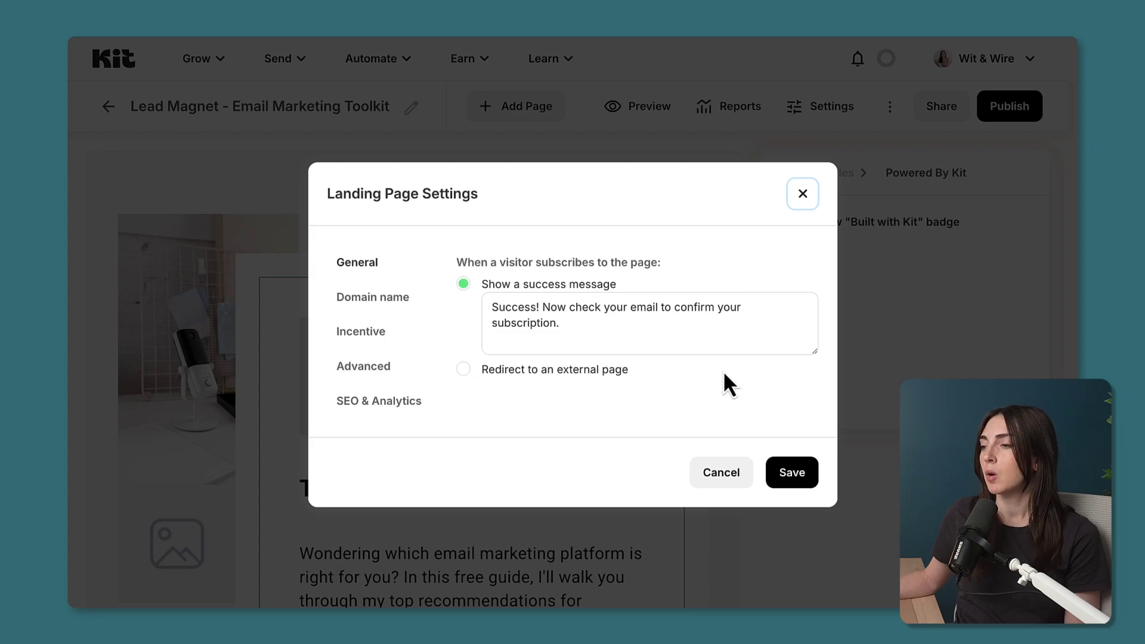
# - Add a Thank You page and set new subscribers to redirect to it
pyautogui.click(721, 475)
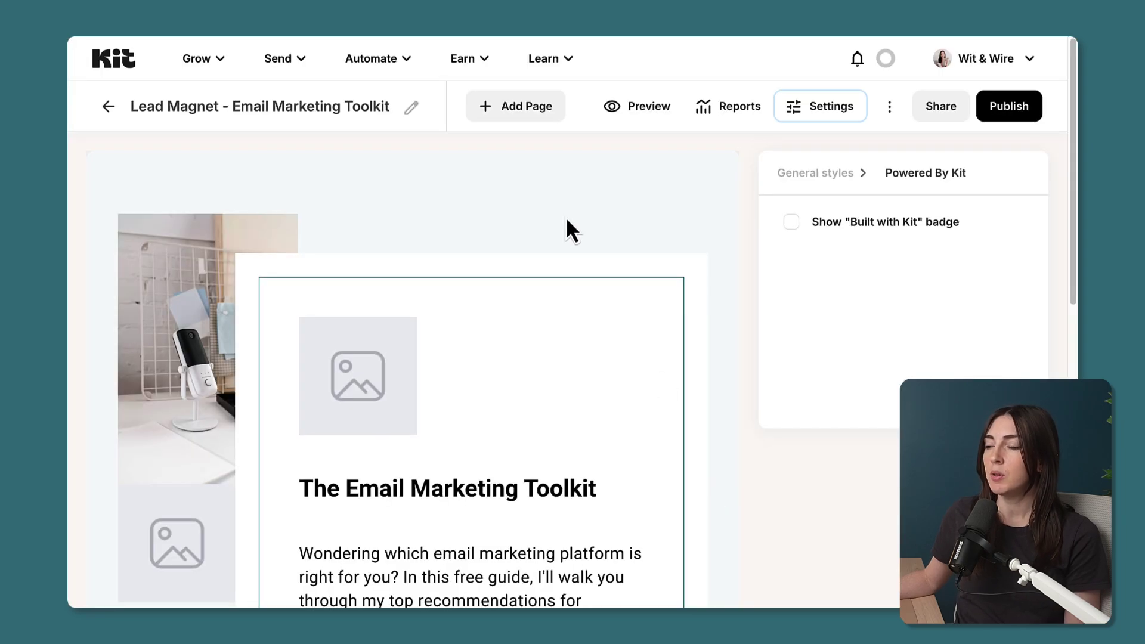
pyautogui.click(525, 122)
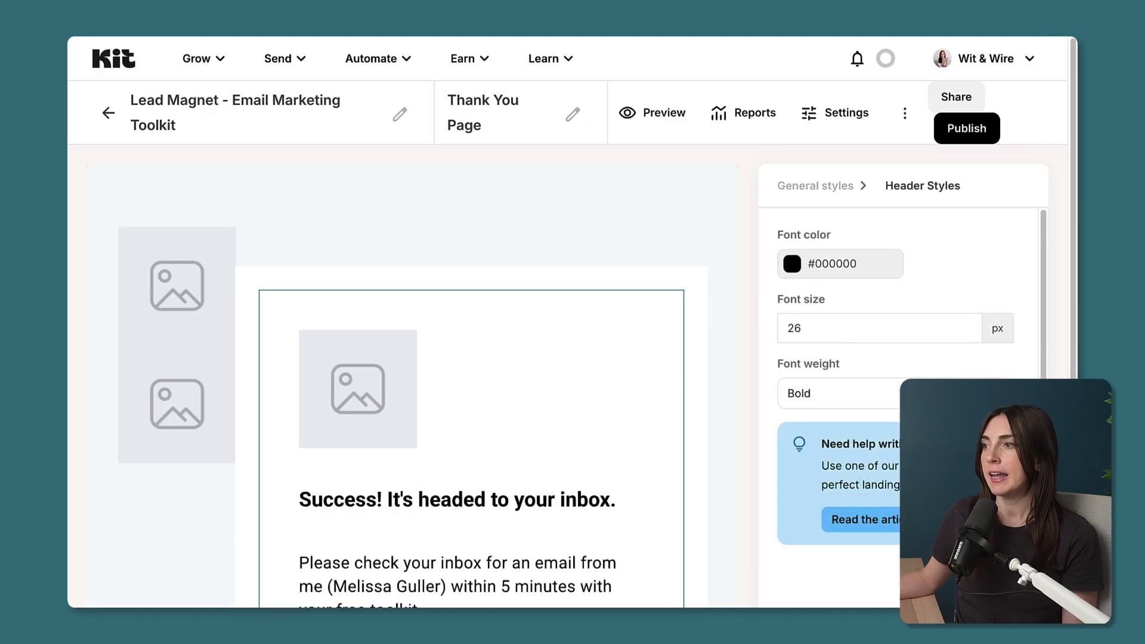
pyautogui.click(845, 113)
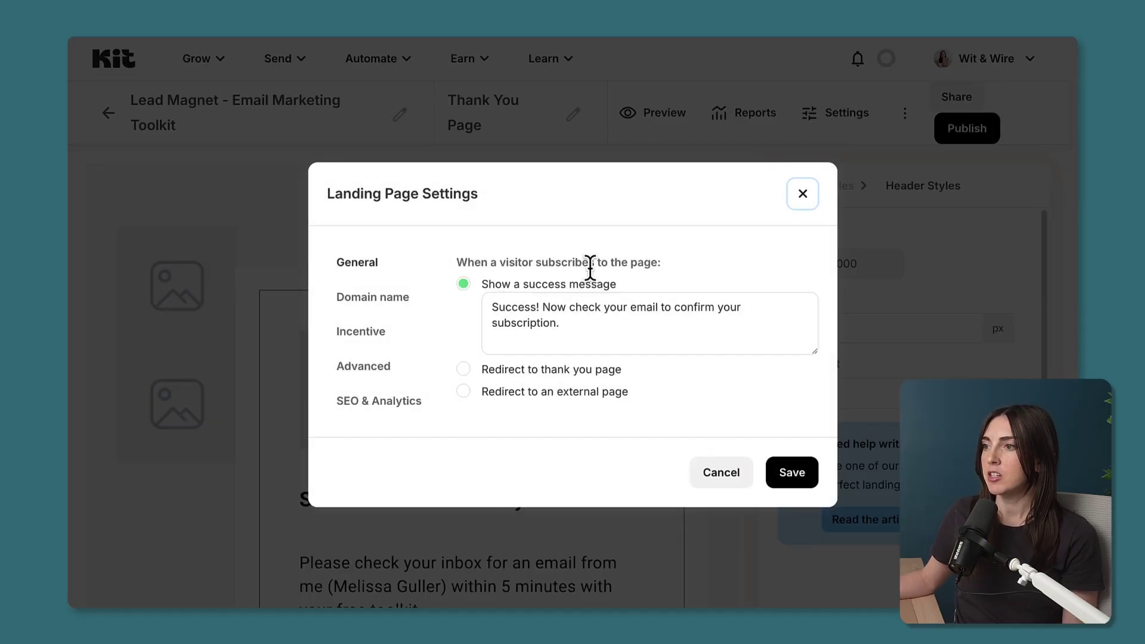
pyautogui.click(606, 373)
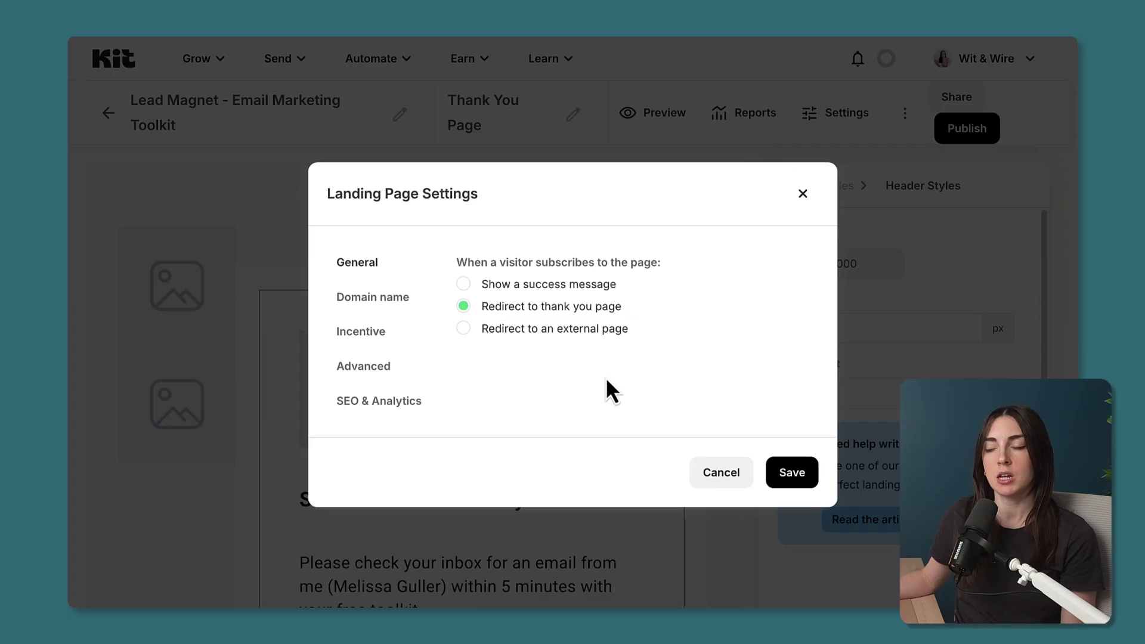
# - Add the custom page URL email-mkt-toolkit and save the landing page settings
pyautogui.click(397, 305)
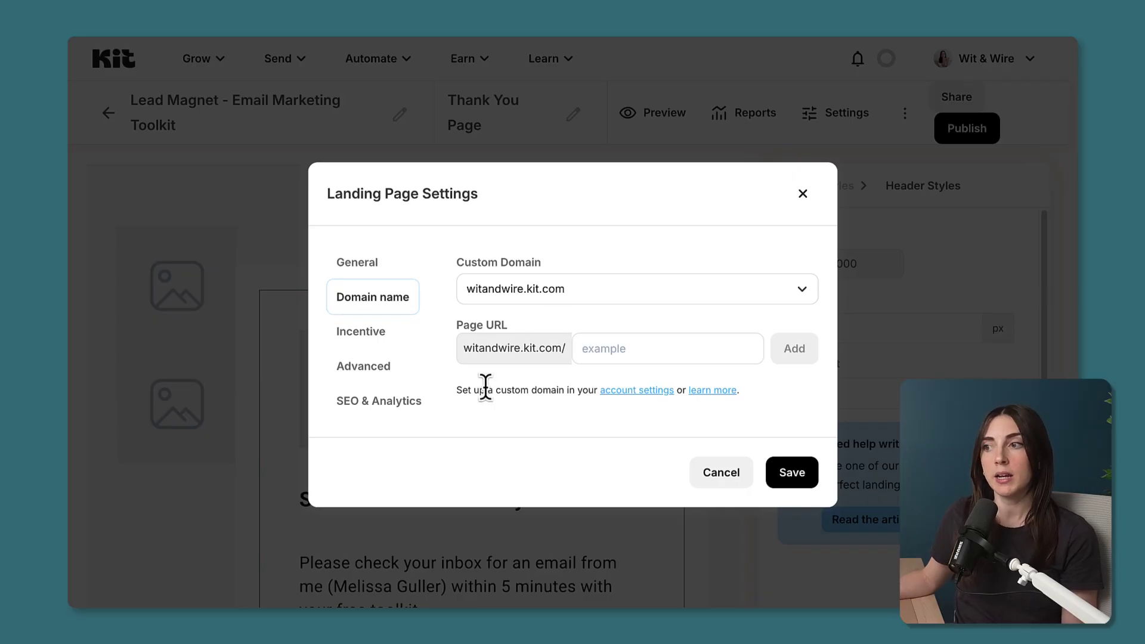
pyautogui.click(574, 350)
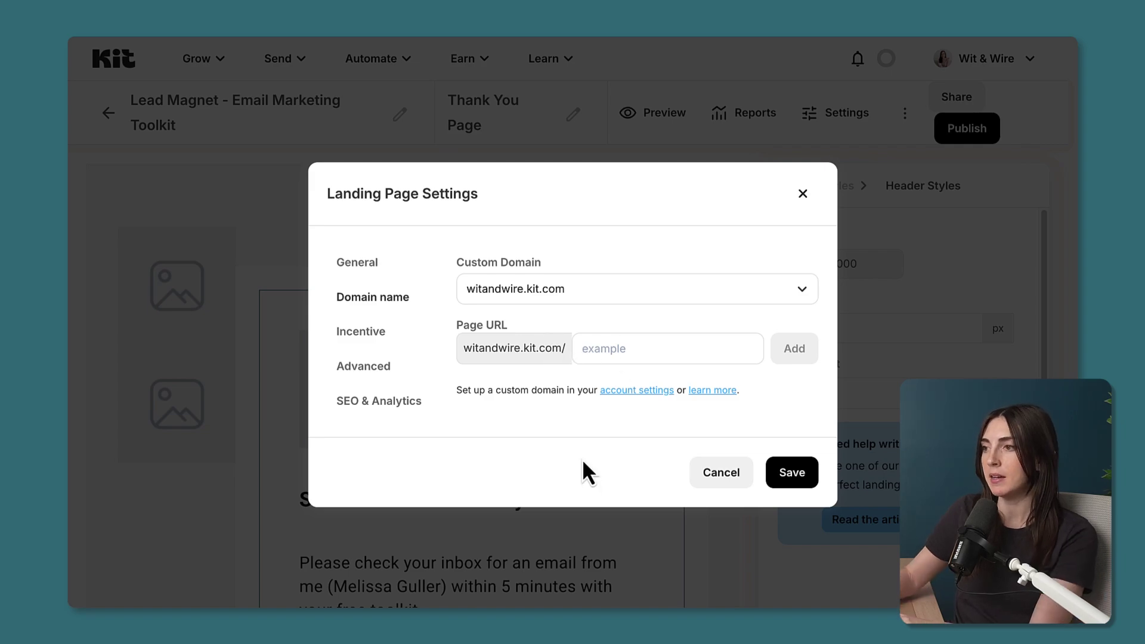
pyautogui.write('email-mkt-toolkit')
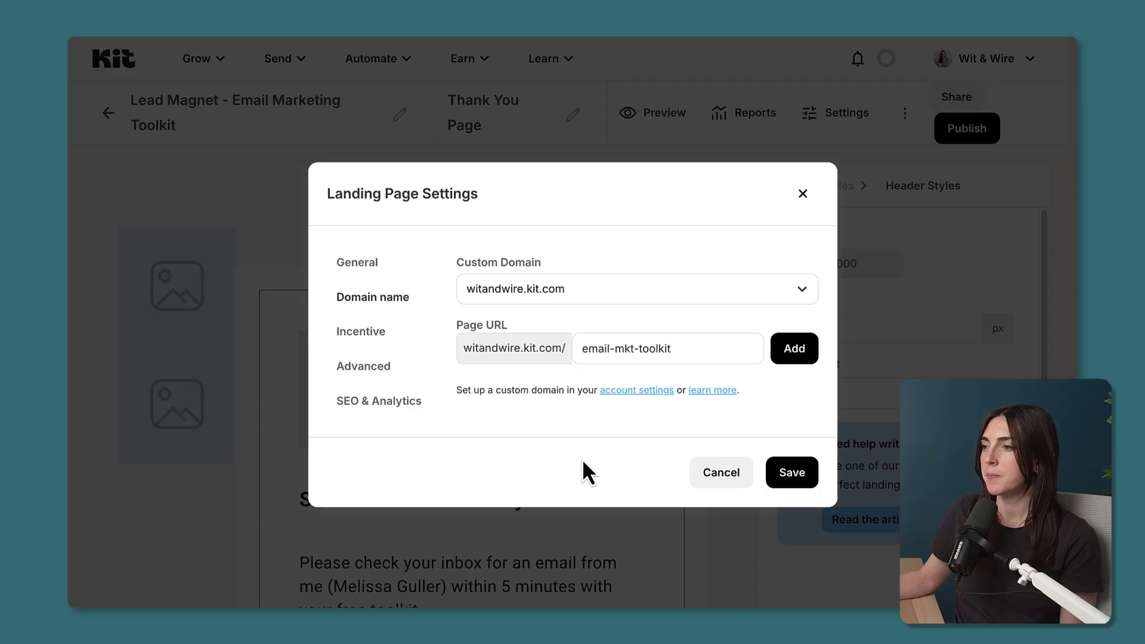
pyautogui.click(812, 358)
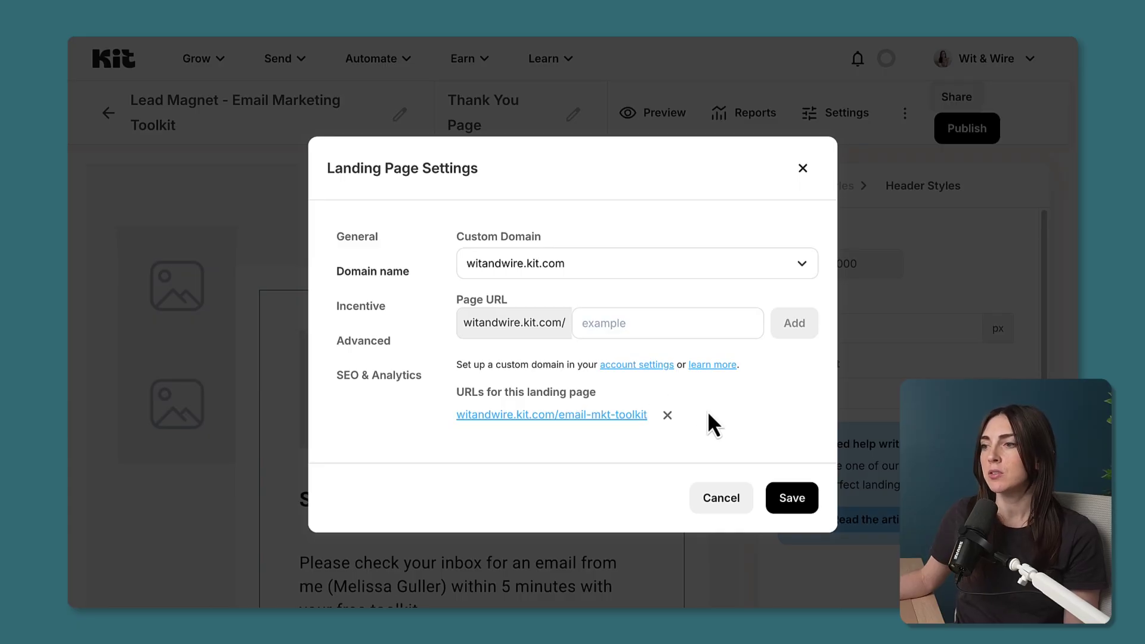
pyautogui.click(396, 383)
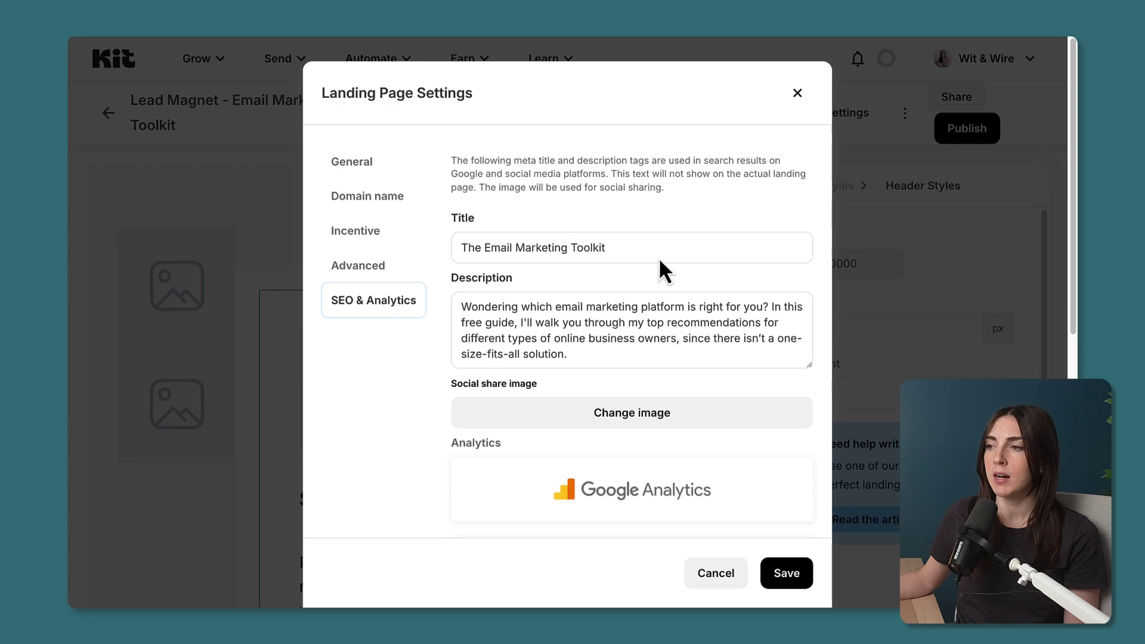
pyautogui.click(786, 573)
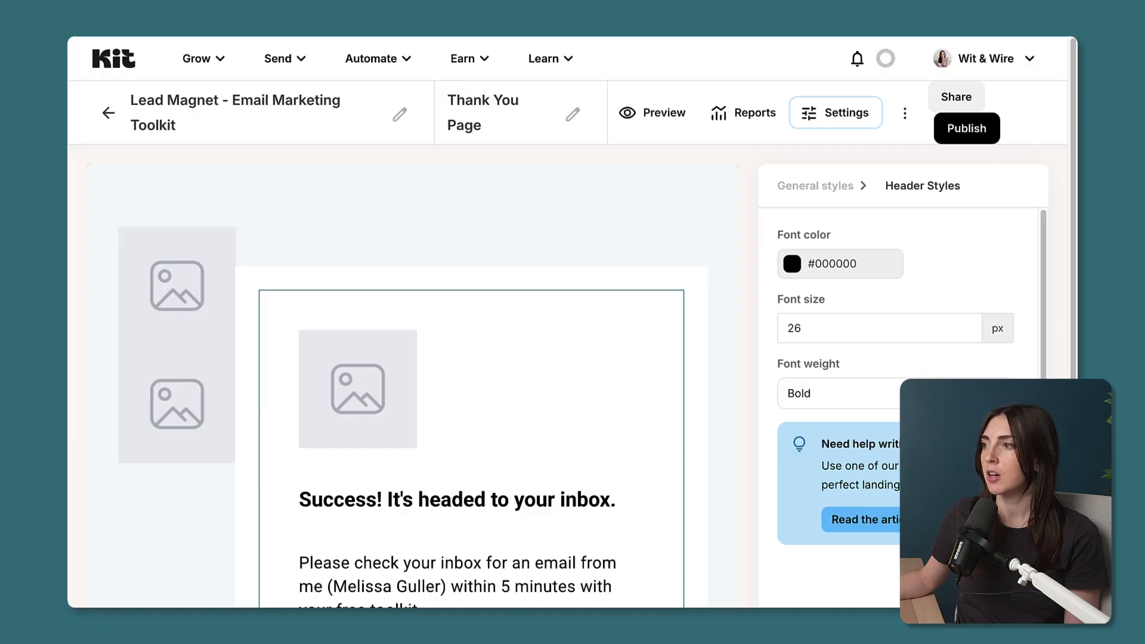
# - Republish the landing page and copy its live /email-mkt-toolkit link from the share dialog
pyautogui.click(972, 140)
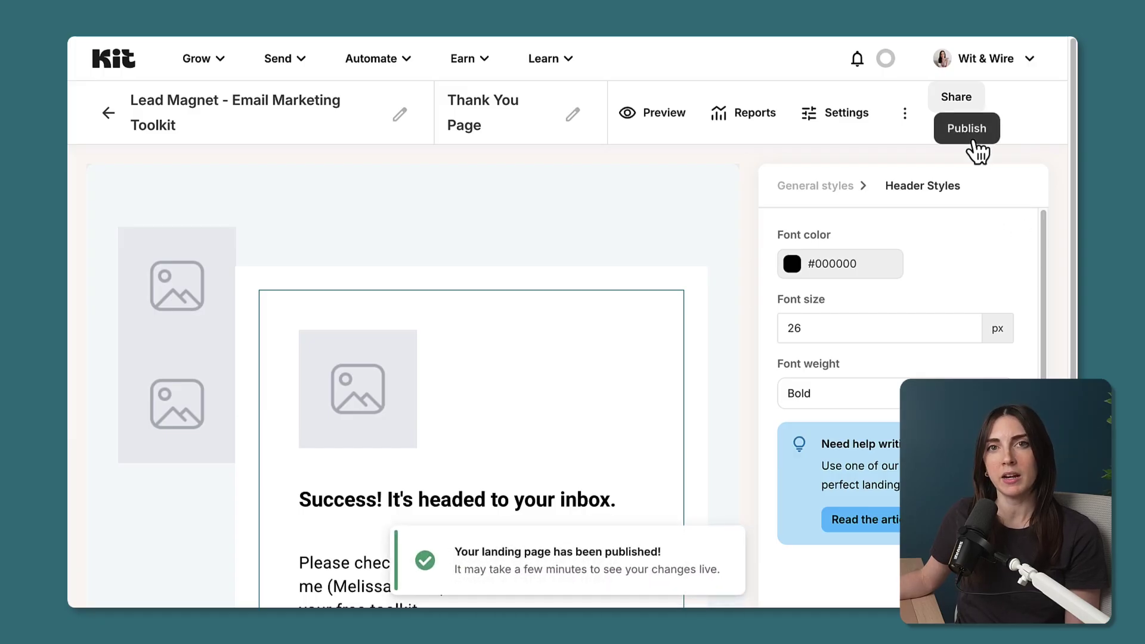
pyautogui.click(963, 98)
pyautogui.click(811, 335)
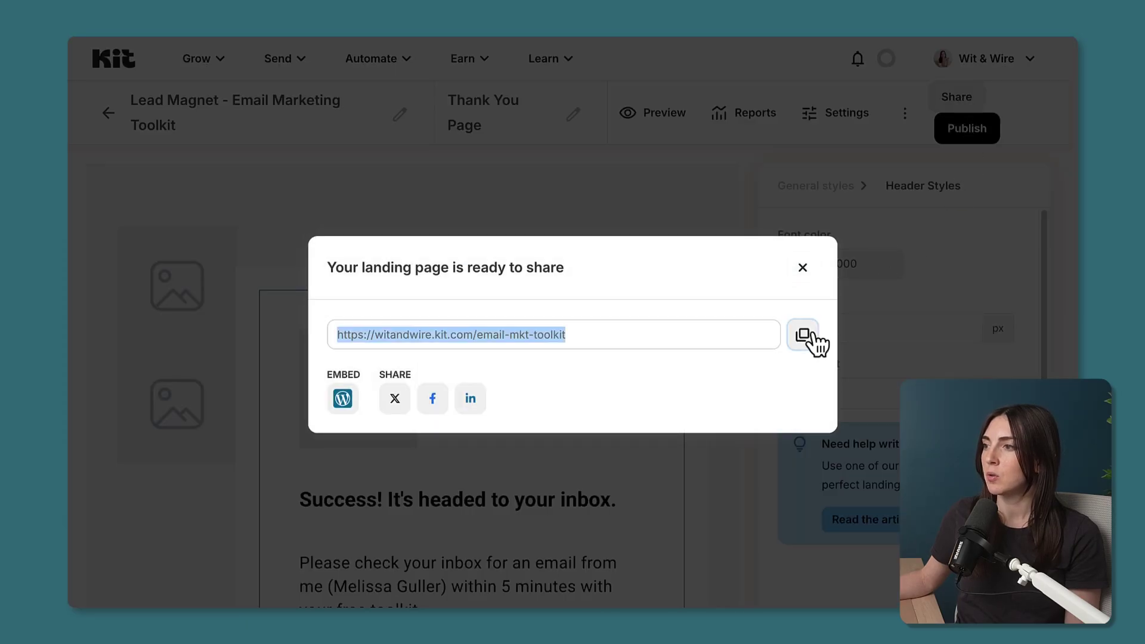